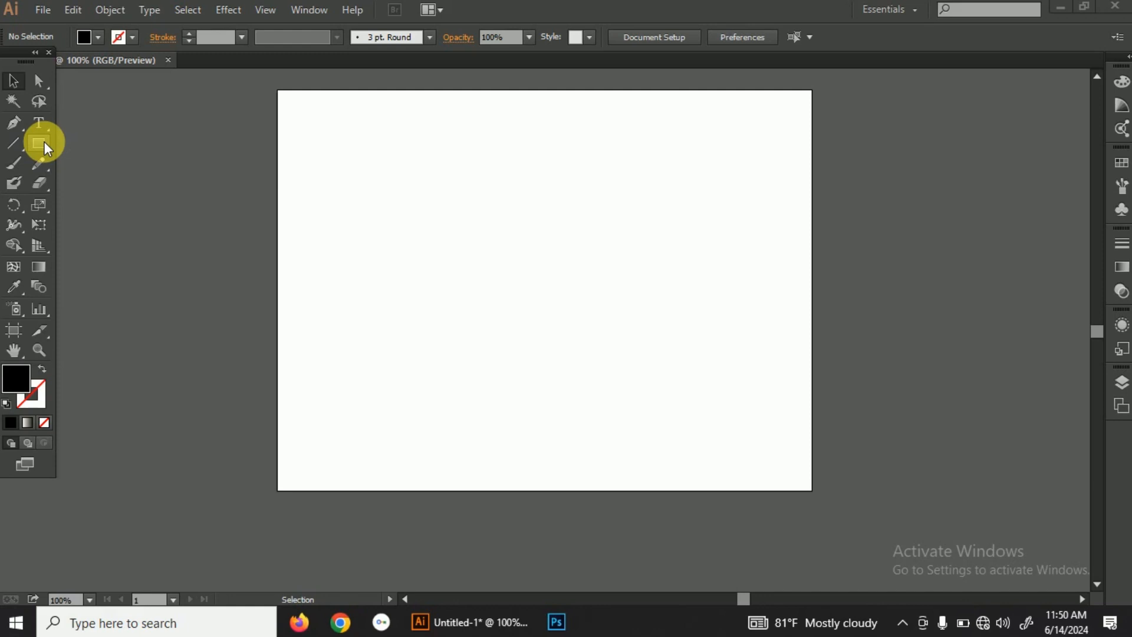
Step: Choose the Ellipse tool and set the fill colour to blue 117EC9
{"action": "left_click_drag", "start_coordinate": [44, 141], "coordinate": [93, 179]}
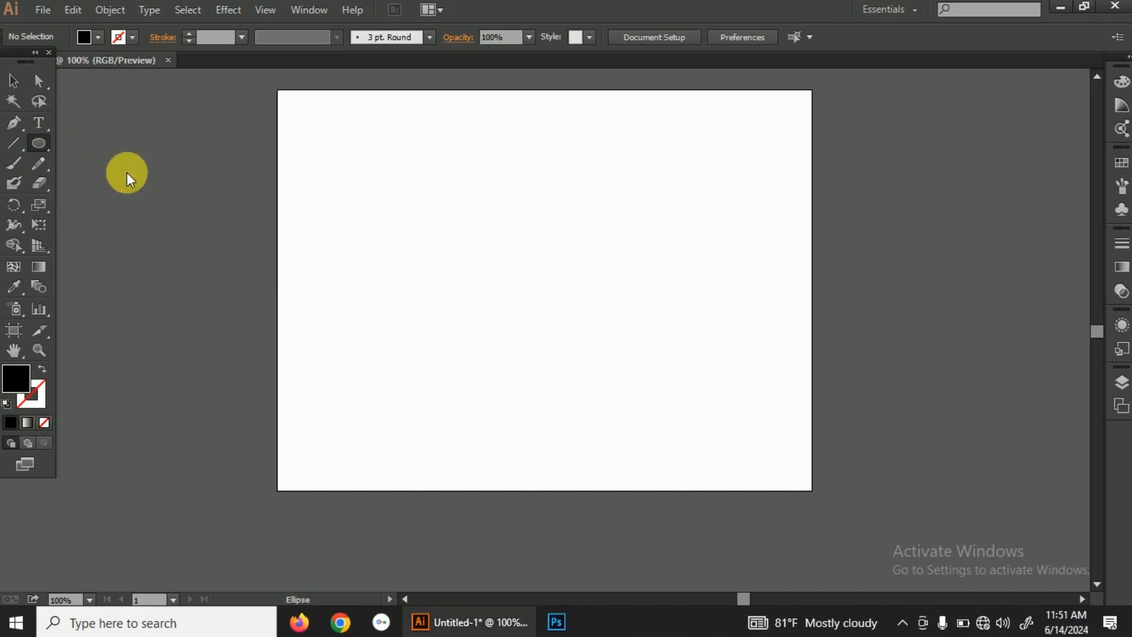
{"action": "double_click", "coordinate": [21, 377]}
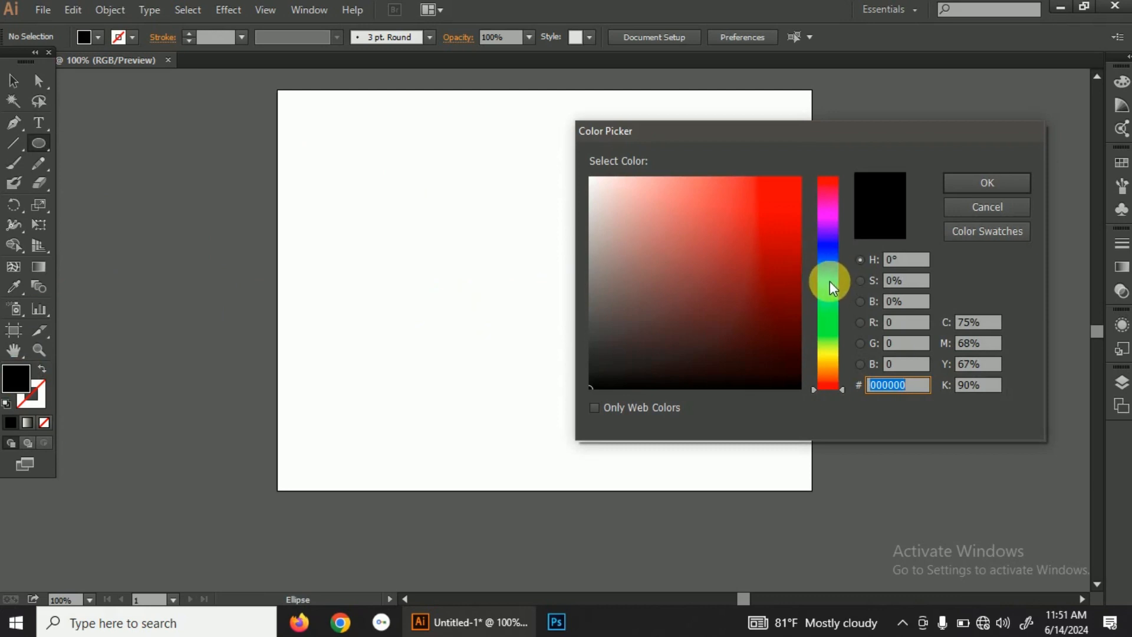
{"action": "left_click_drag", "start_coordinate": [830, 281], "coordinate": [828, 268]}
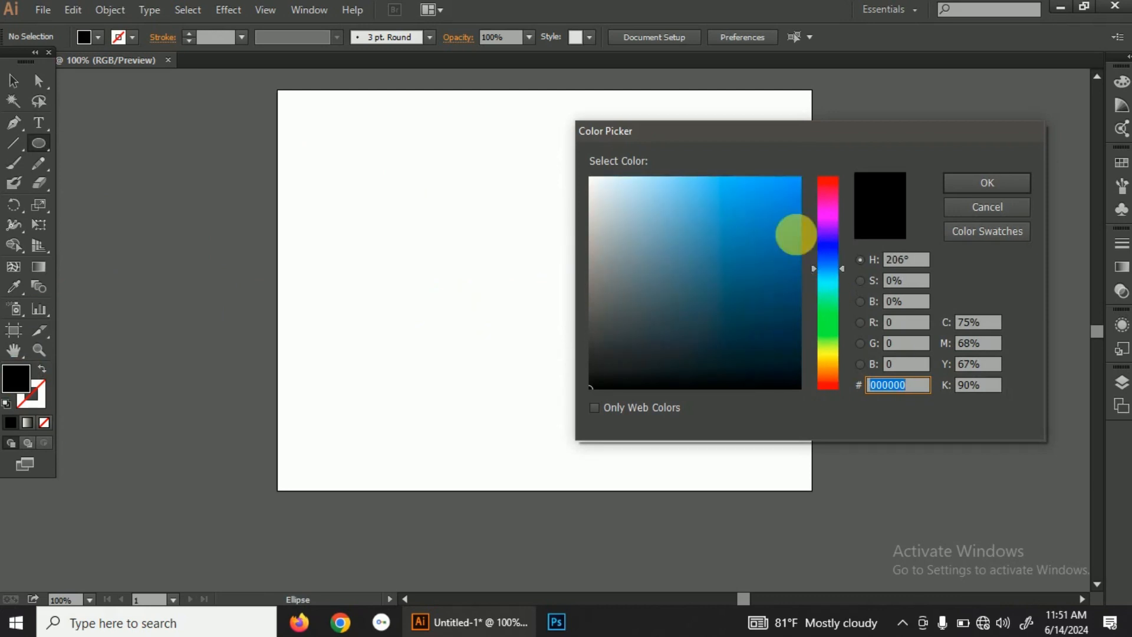
{"action": "left_click", "coordinate": [785, 222]}
{"action": "left_click", "coordinate": [975, 184]}
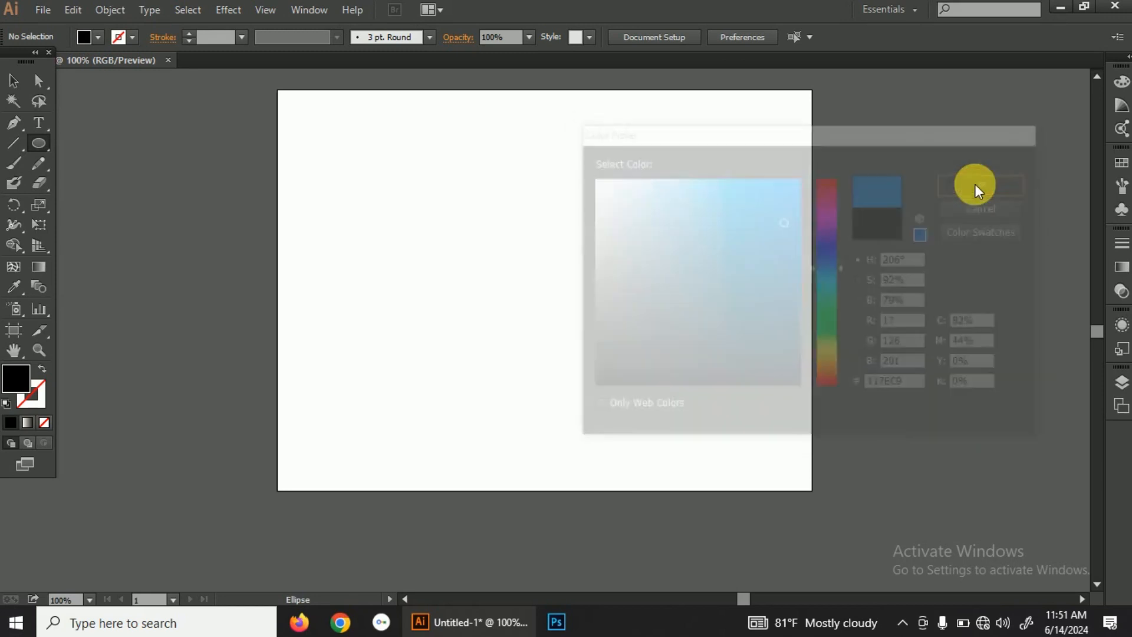
Step: Draw a large, nearly round ellipse and move it to the middle of the artboard
{"action": "left_click_drag", "start_coordinate": [487, 178], "coordinate": [736, 446]}
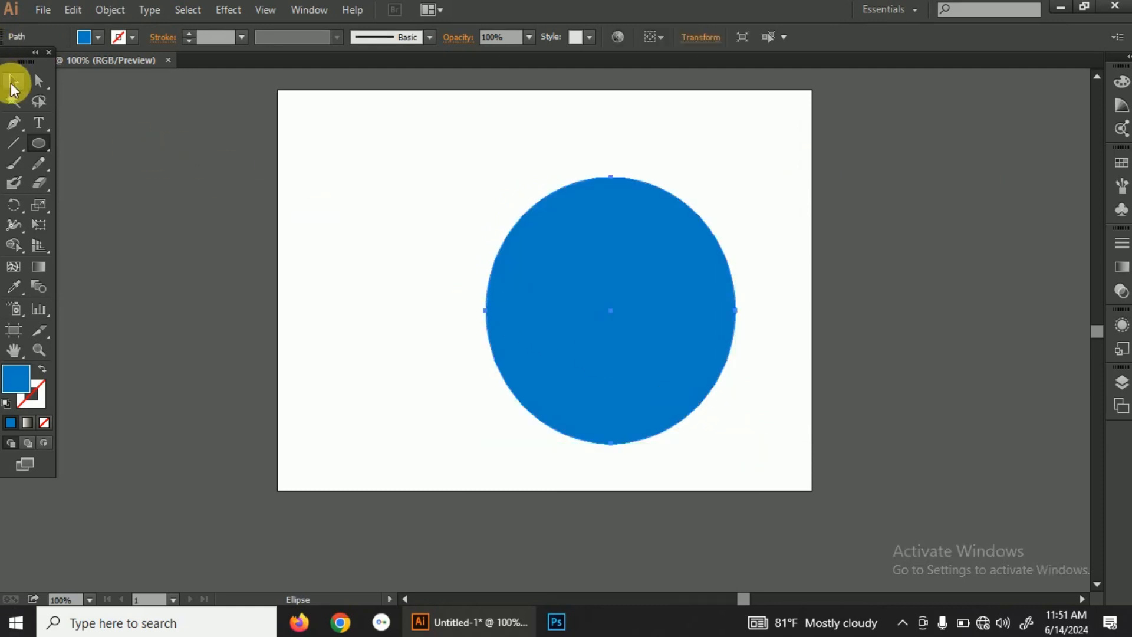
{"action": "left_click", "coordinate": [12, 84]}
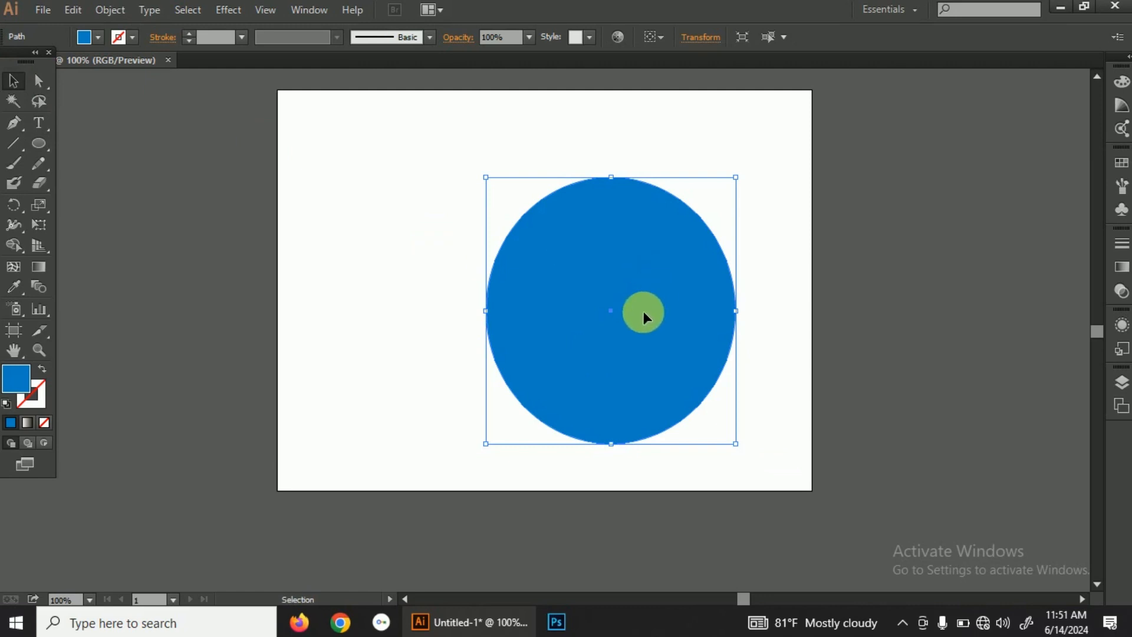
{"action": "left_click_drag", "start_coordinate": [643, 313], "coordinate": [581, 284]}
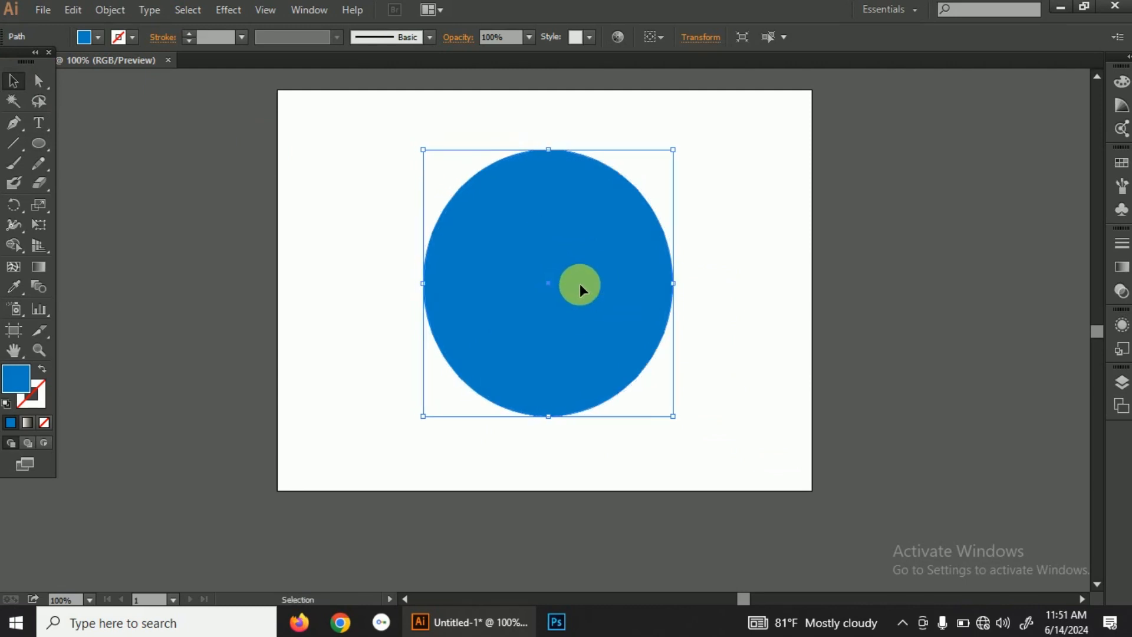
{"action": "left_click", "coordinate": [710, 242]}
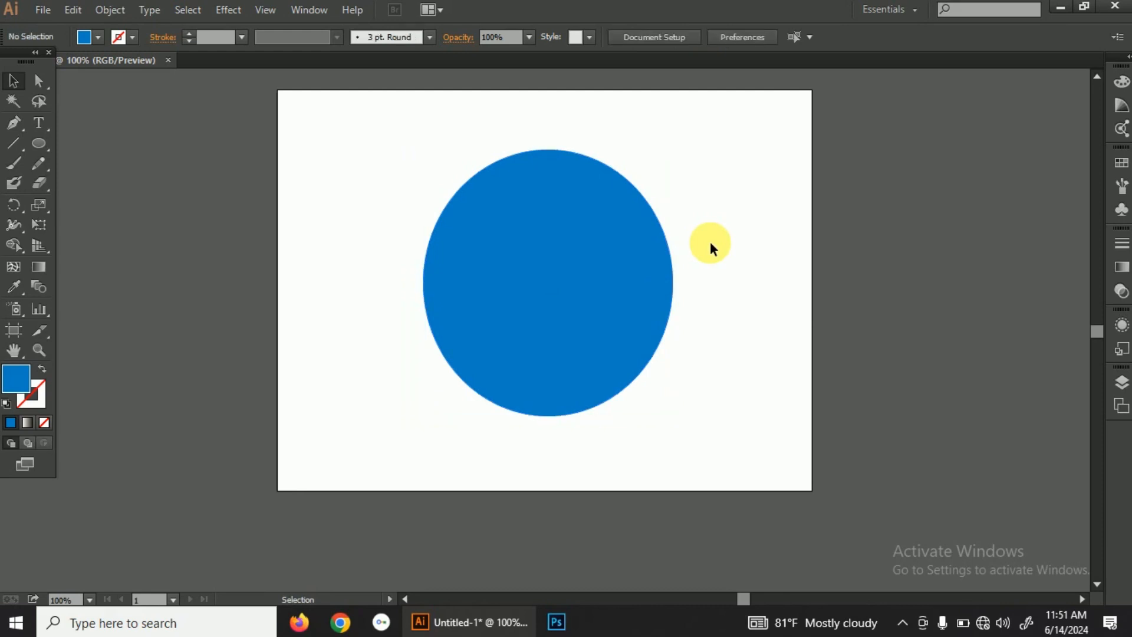
Step: Add the letter S as text above the circle and set its font size to 72 pt
{"action": "left_click", "coordinate": [44, 128]}
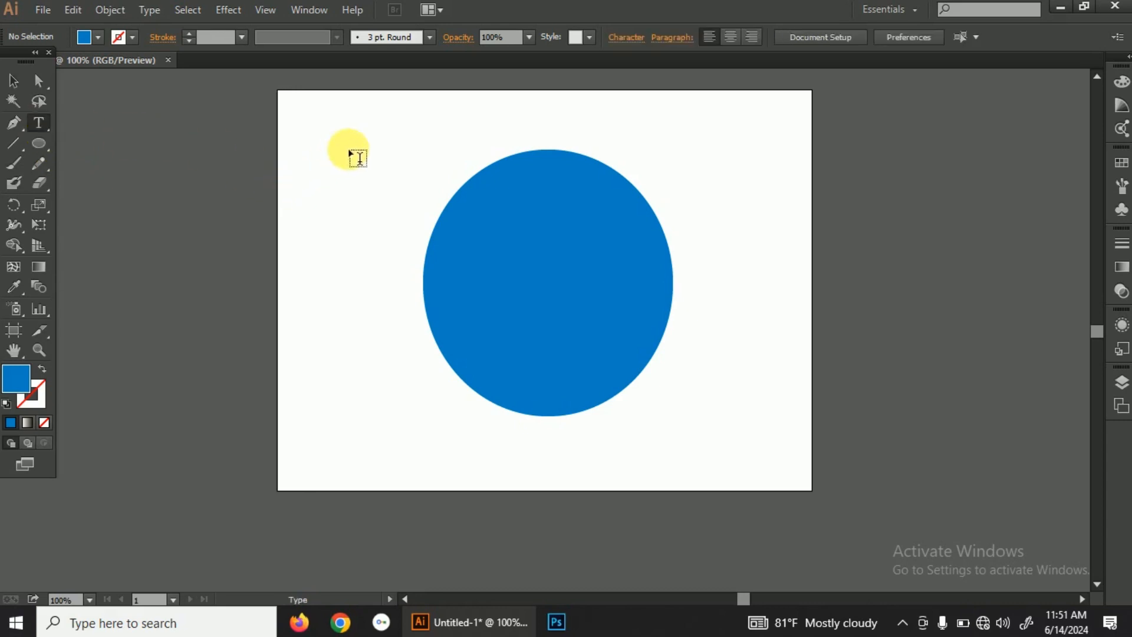
{"action": "left_click", "coordinate": [410, 131]}
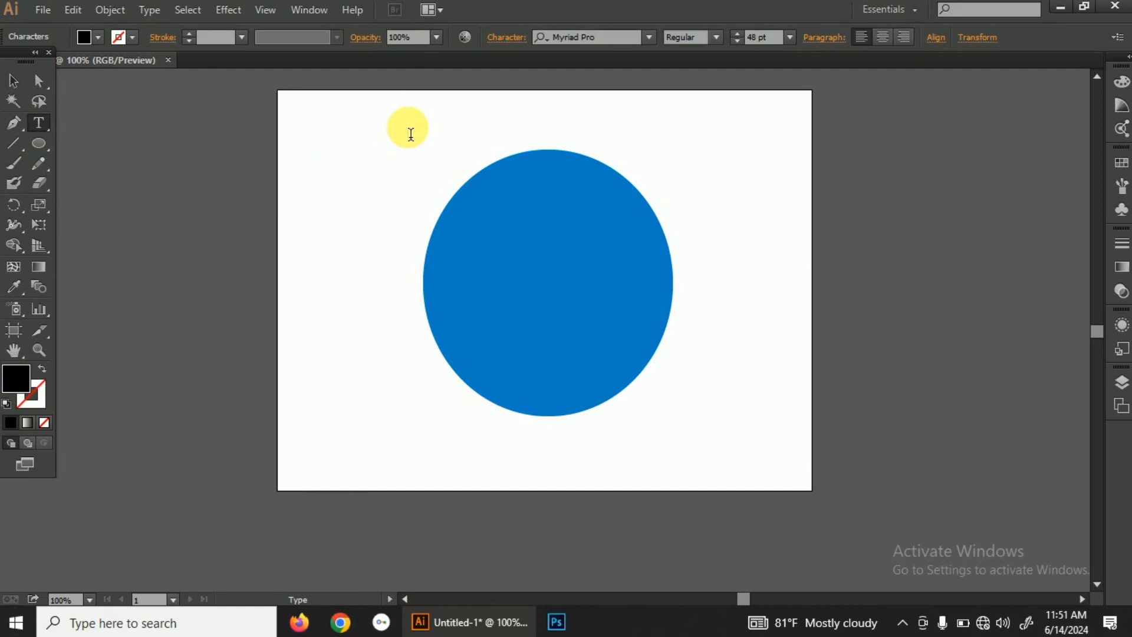
{"action": "type", "text": "S"}
{"action": "left_click_drag", "start_coordinate": [435, 119], "coordinate": [393, 114]}
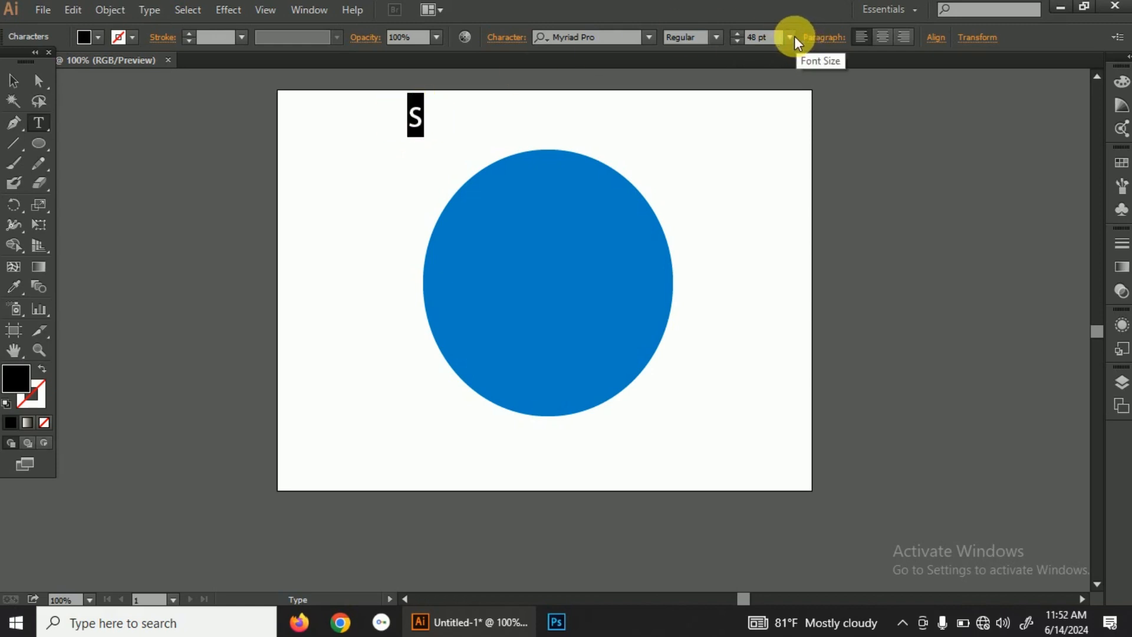
{"action": "left_click", "coordinate": [794, 37]}
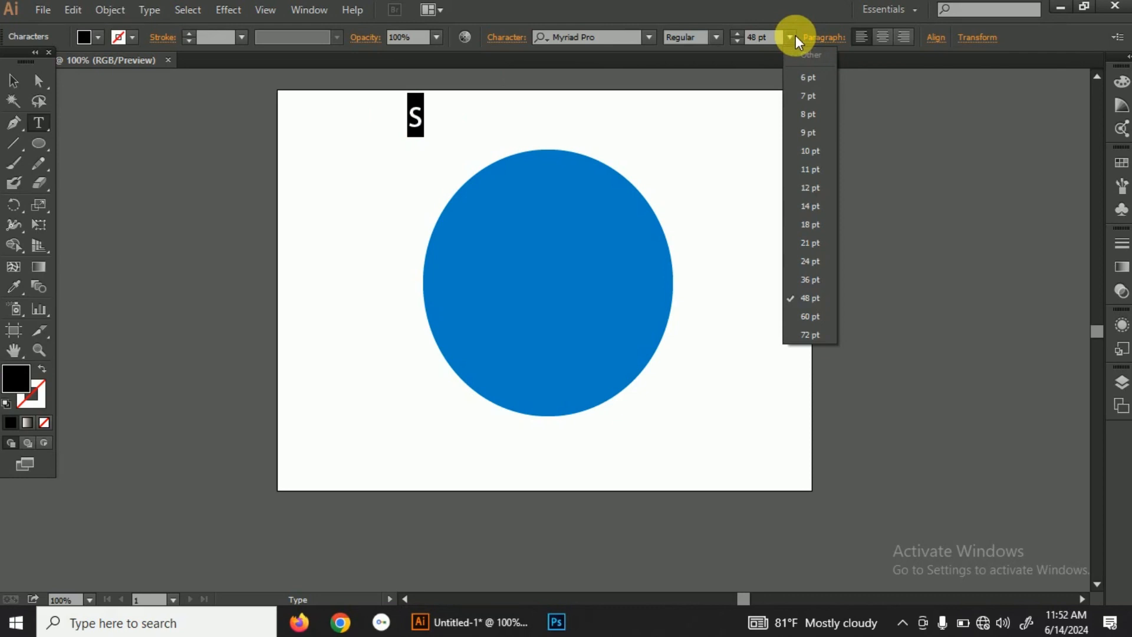
{"action": "left_click", "coordinate": [823, 334]}
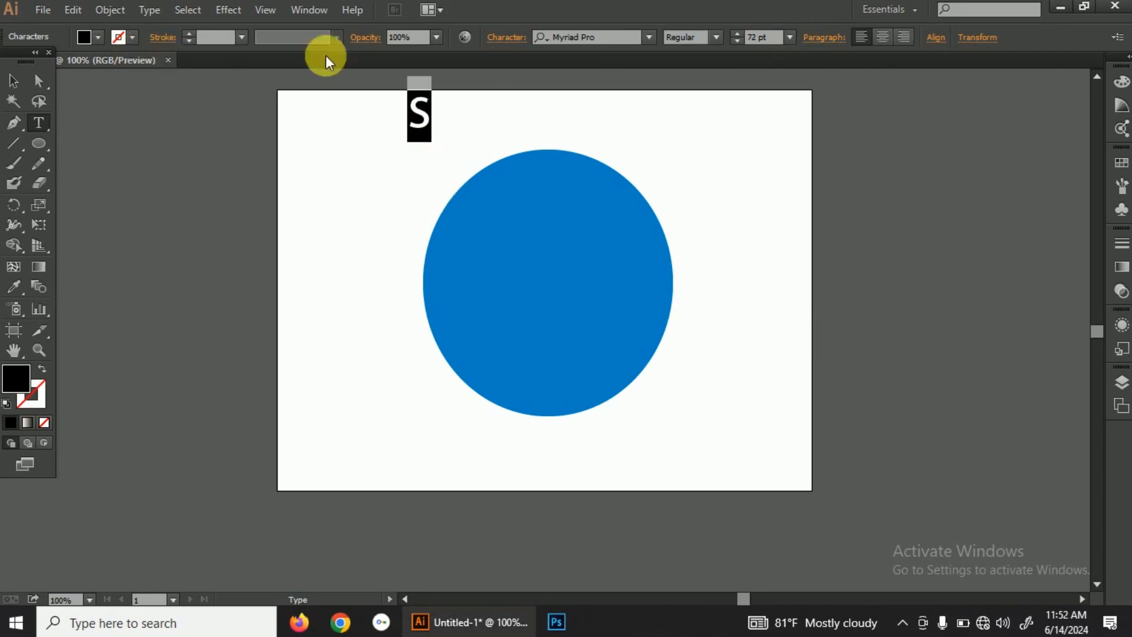
Step: Convert the letter S to outlines
{"action": "left_click", "coordinate": [13, 80]}
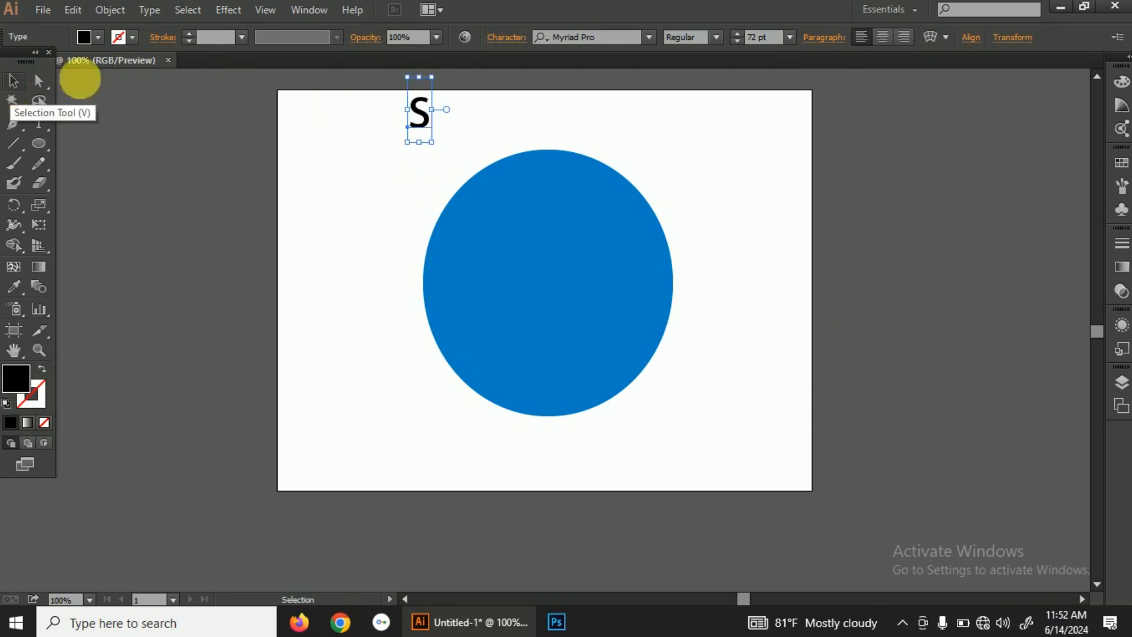
{"action": "right_click", "coordinate": [423, 112]}
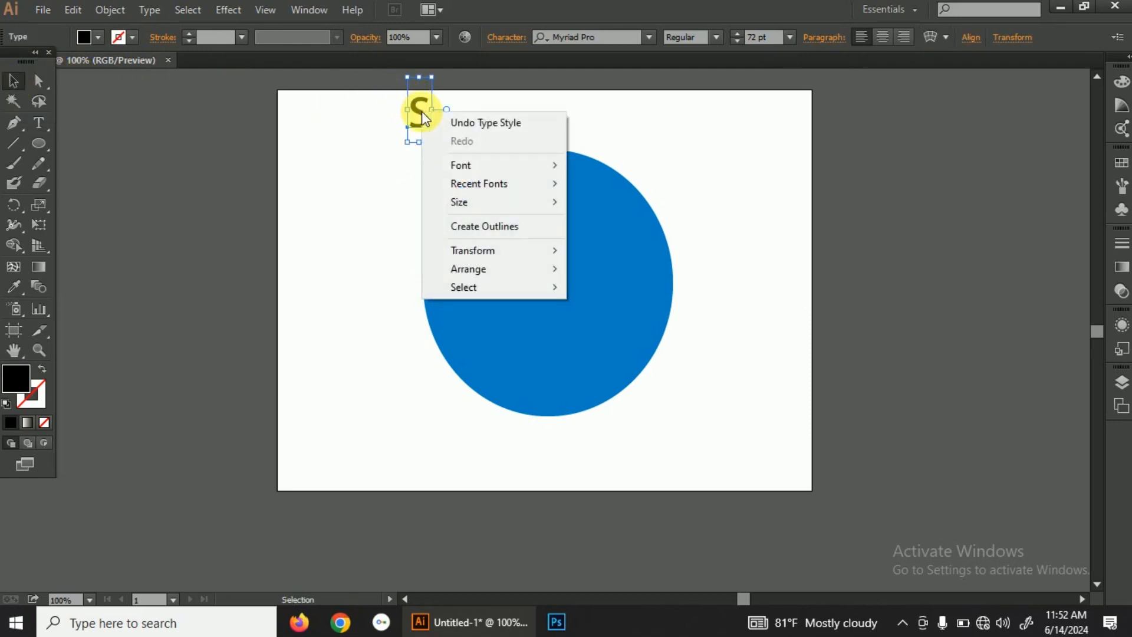
{"action": "left_click", "coordinate": [477, 228]}
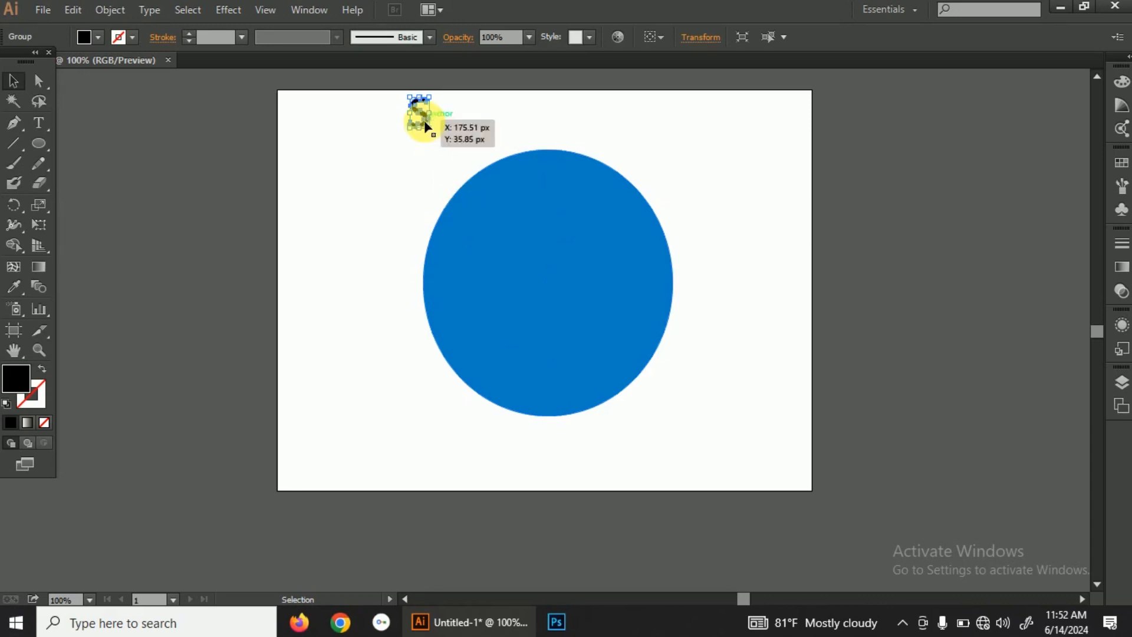
Step: Move the outlined S onto the blue circle and enlarge it until it spans nearly the circle's full height
{"action": "left_click_drag", "start_coordinate": [425, 115], "coordinate": [551, 271]}
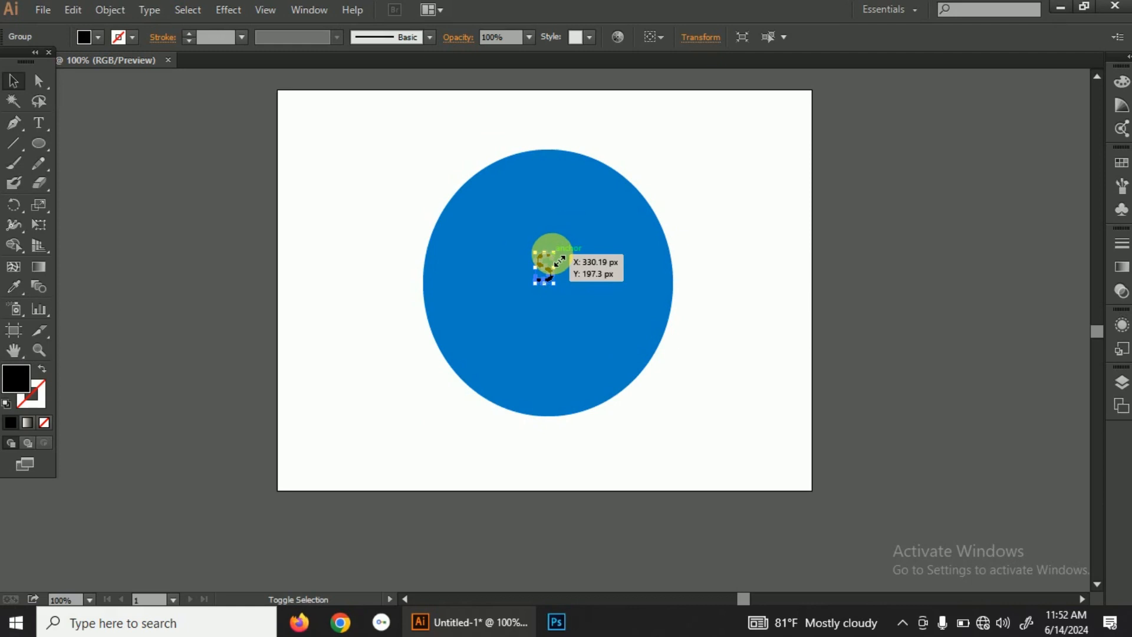
{"action": "left_click_drag", "start_coordinate": [560, 259], "coordinate": [665, 184]}
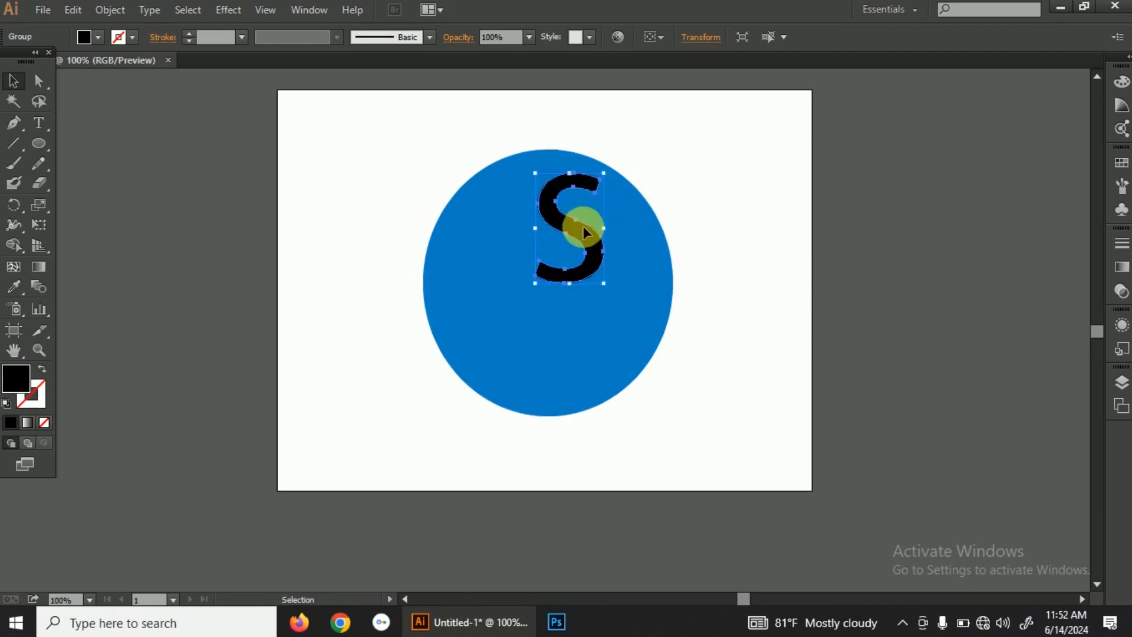
{"action": "left_click_drag", "start_coordinate": [585, 231], "coordinate": [534, 338]}
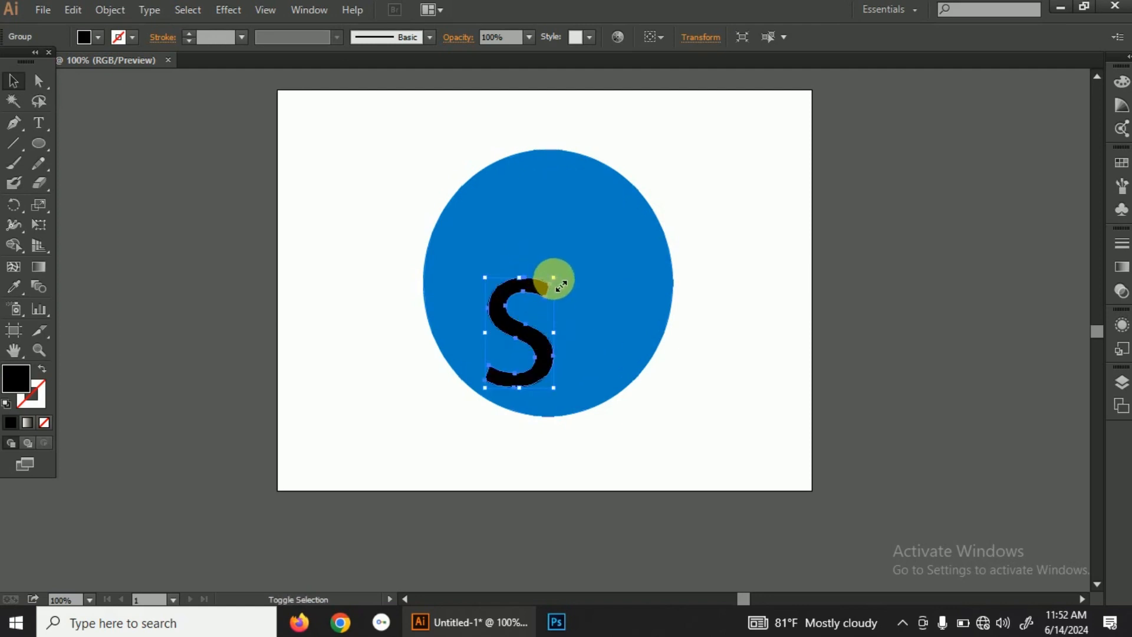
{"action": "left_click_drag", "start_coordinate": [561, 286], "coordinate": [655, 157]}
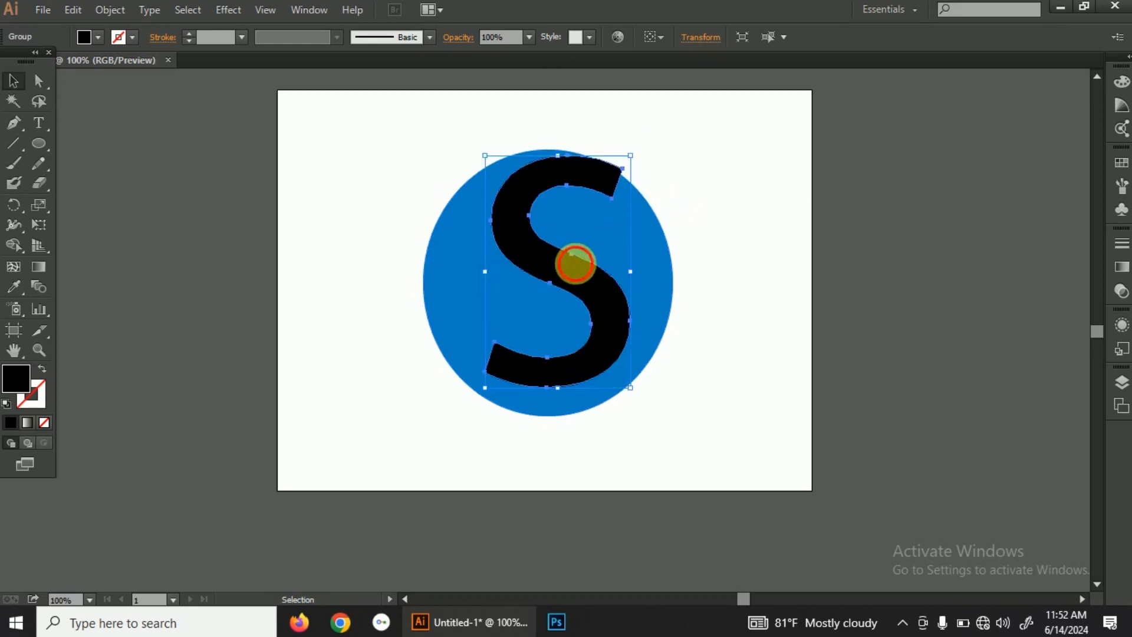
{"action": "left_click_drag", "start_coordinate": [574, 270], "coordinate": [568, 287]}
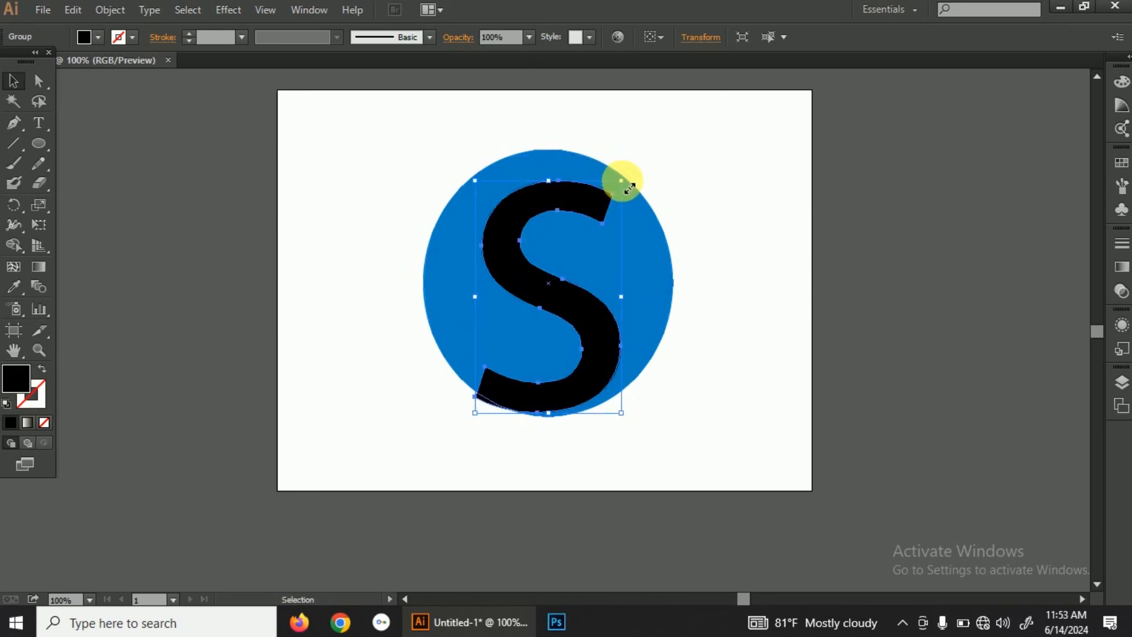
{"action": "left_click_drag", "start_coordinate": [630, 188], "coordinate": [636, 156]}
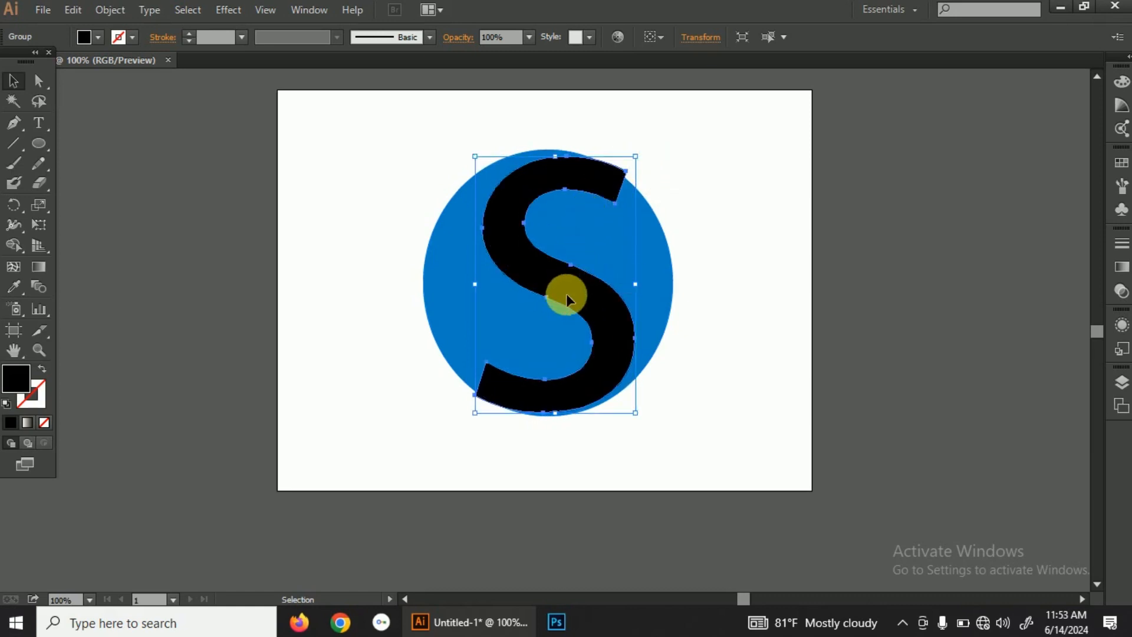
{"action": "left_click_drag", "start_coordinate": [567, 296], "coordinate": [566, 294]}
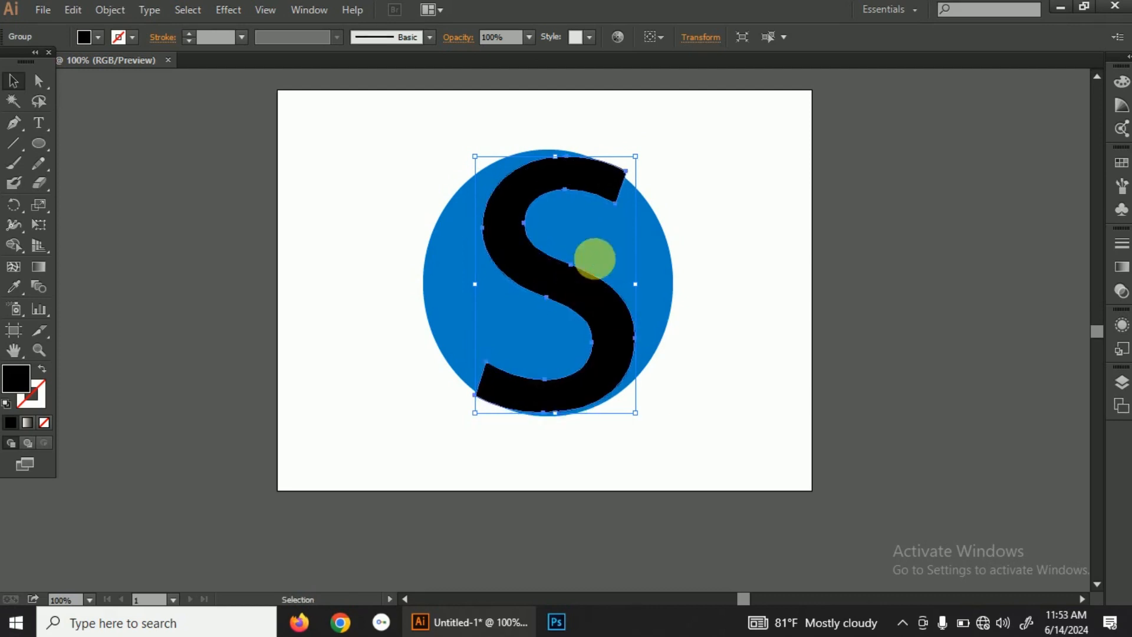
{"action": "left_click", "coordinate": [705, 182]}
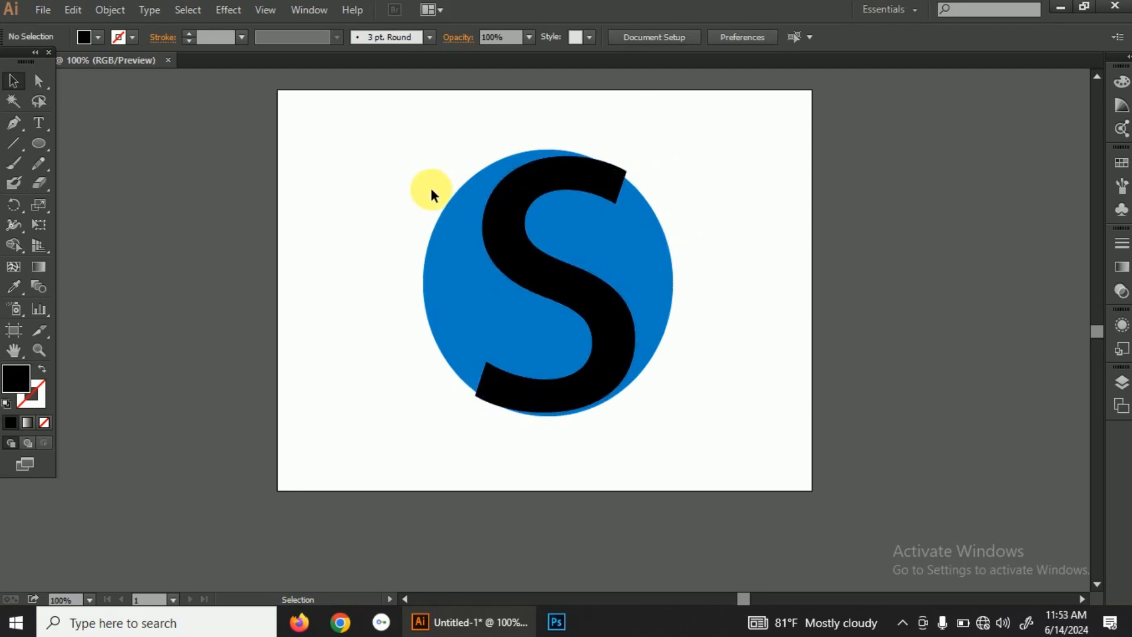
{"action": "left_click_drag", "start_coordinate": [431, 189], "coordinate": [695, 362]}
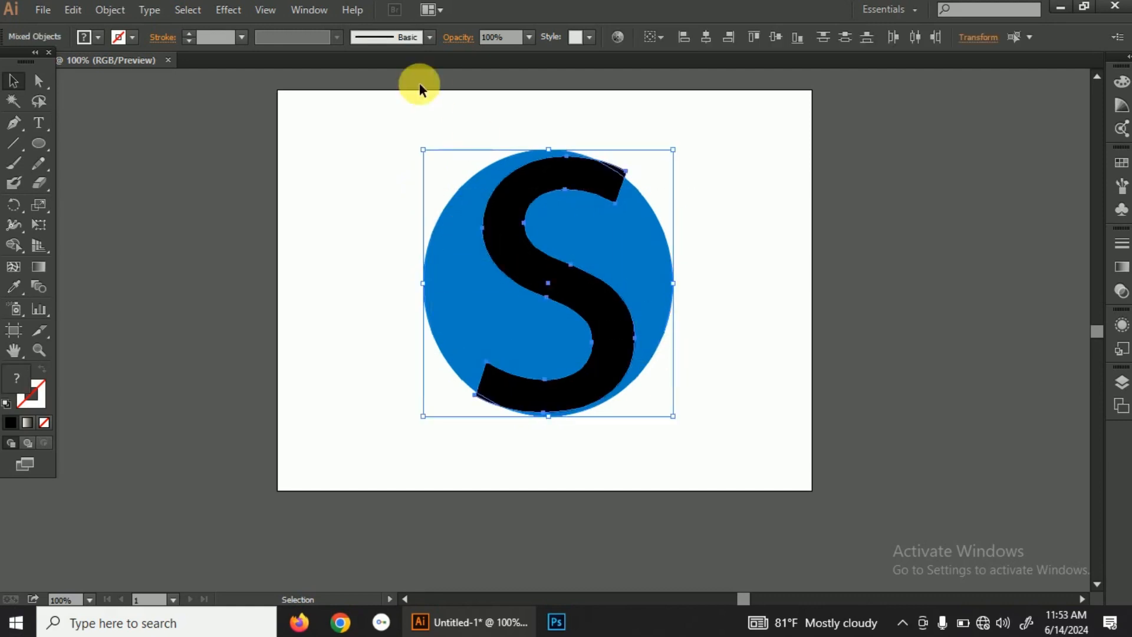
{"action": "left_click", "coordinate": [316, 7]}
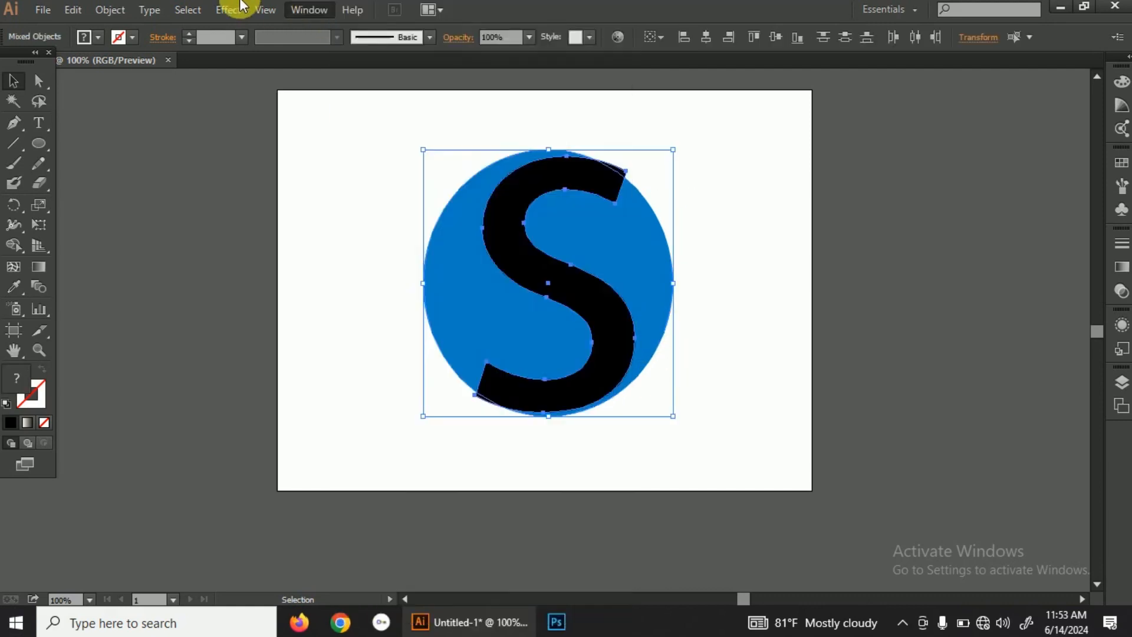
{"action": "left_click", "coordinate": [248, 144]}
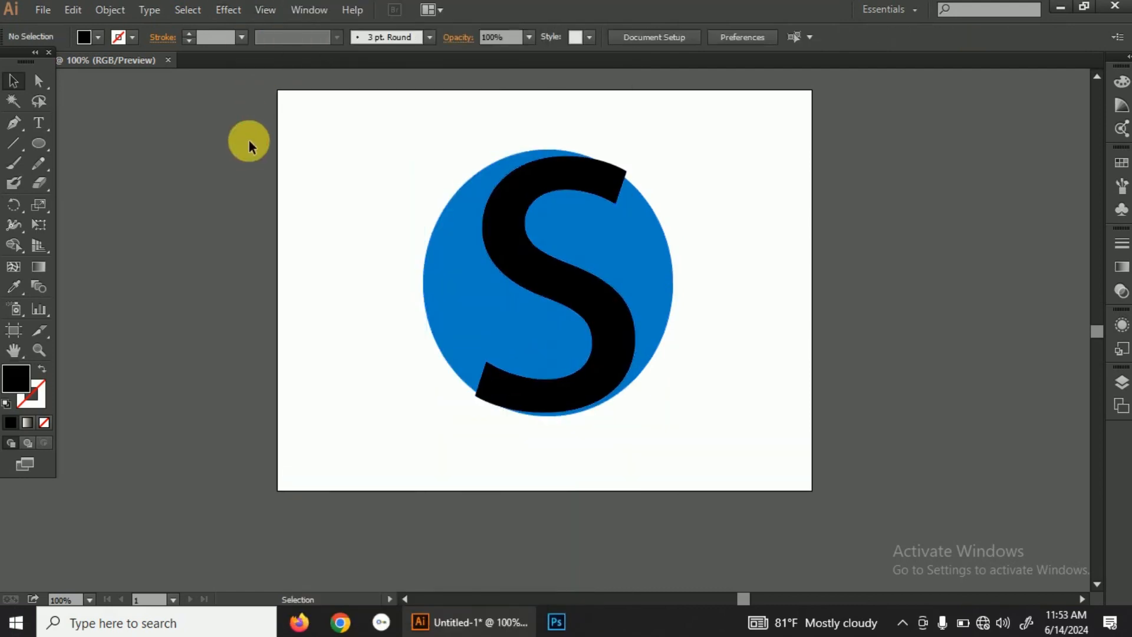
Step: Cut the S out of the blue circle using the Pathfinder Minus Front operation on both shapes
{"action": "left_click_drag", "start_coordinate": [365, 132], "coordinate": [657, 397]}
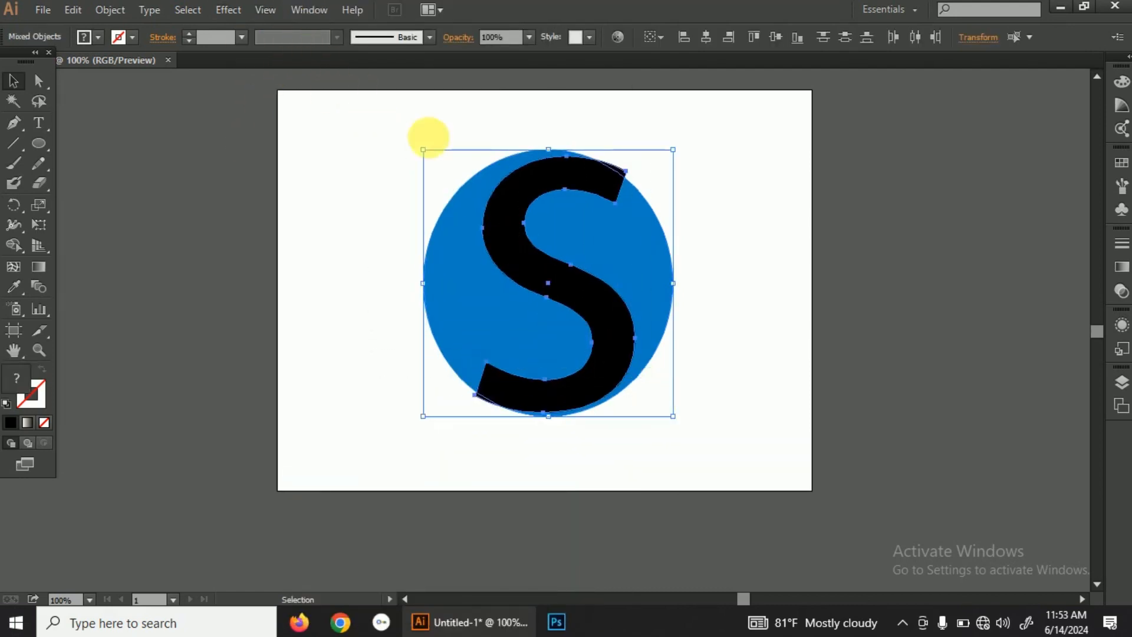
{"action": "left_click", "coordinate": [309, 10]}
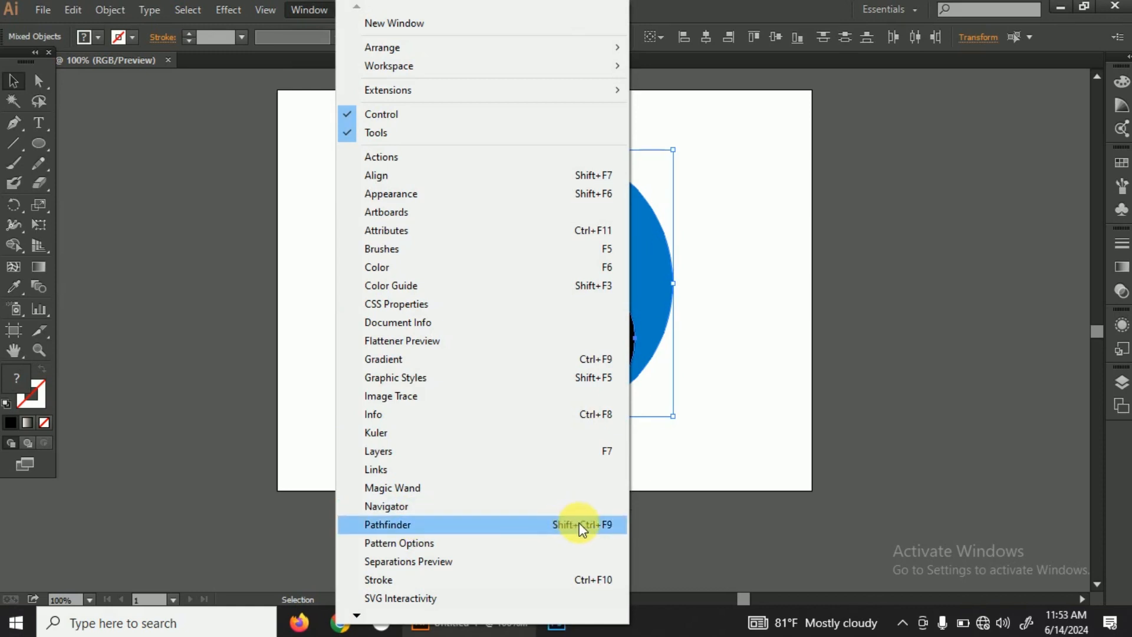
{"action": "left_click", "coordinate": [615, 527]}
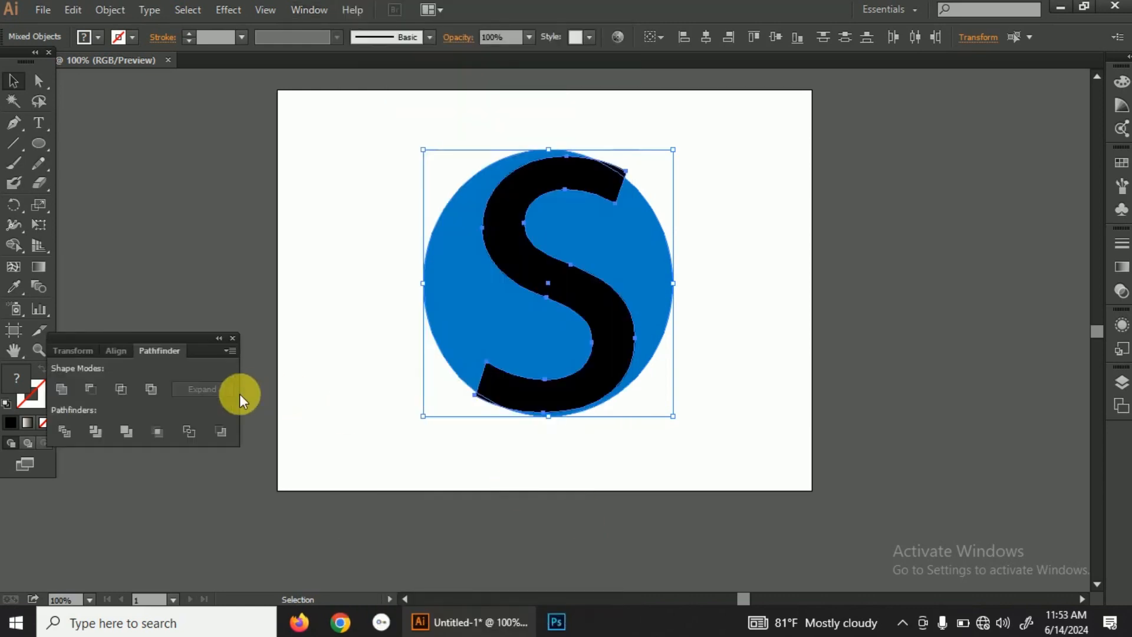
{"action": "left_click", "coordinate": [94, 388]}
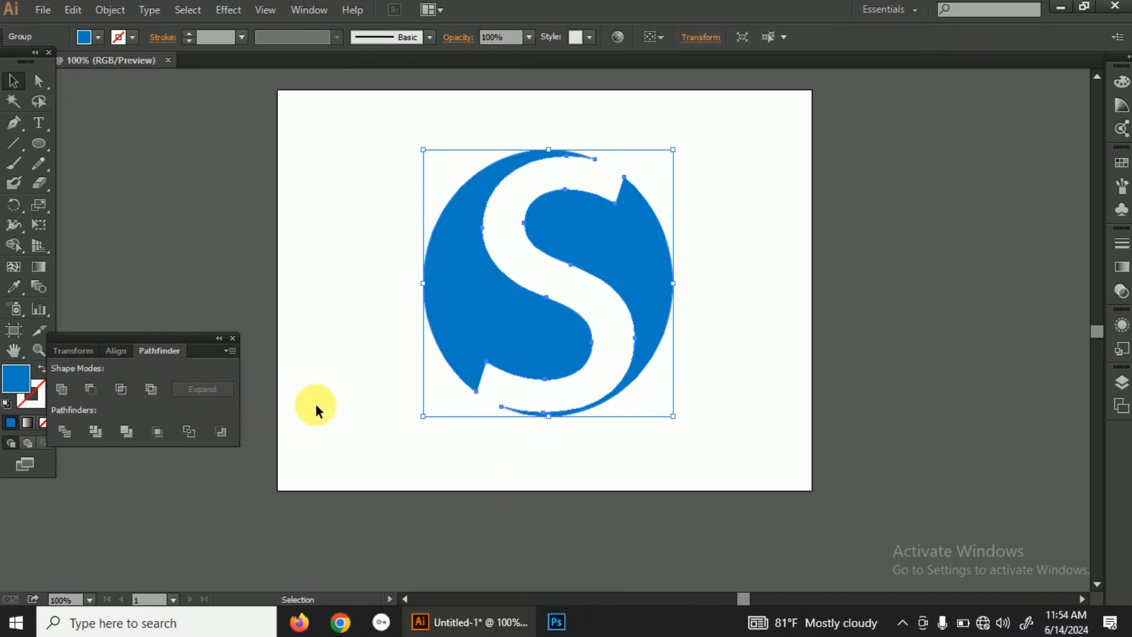
{"action": "left_click", "coordinate": [374, 370]}
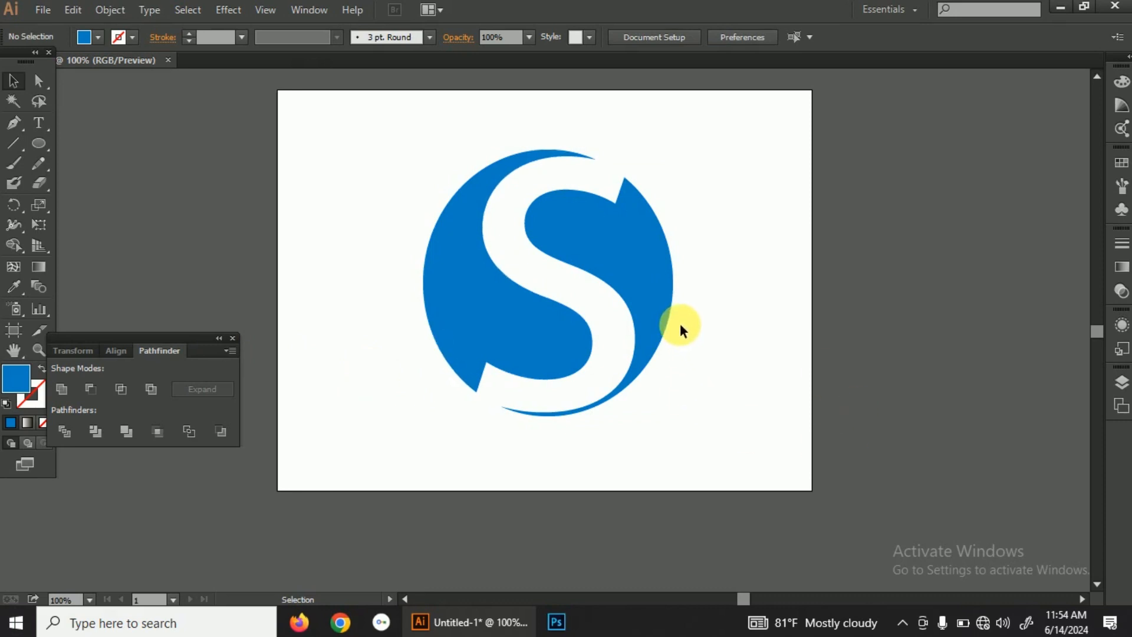
Step: Ungroup the cut circle into separate blue pieces and clear the selection
{"action": "left_click", "coordinate": [629, 273]}
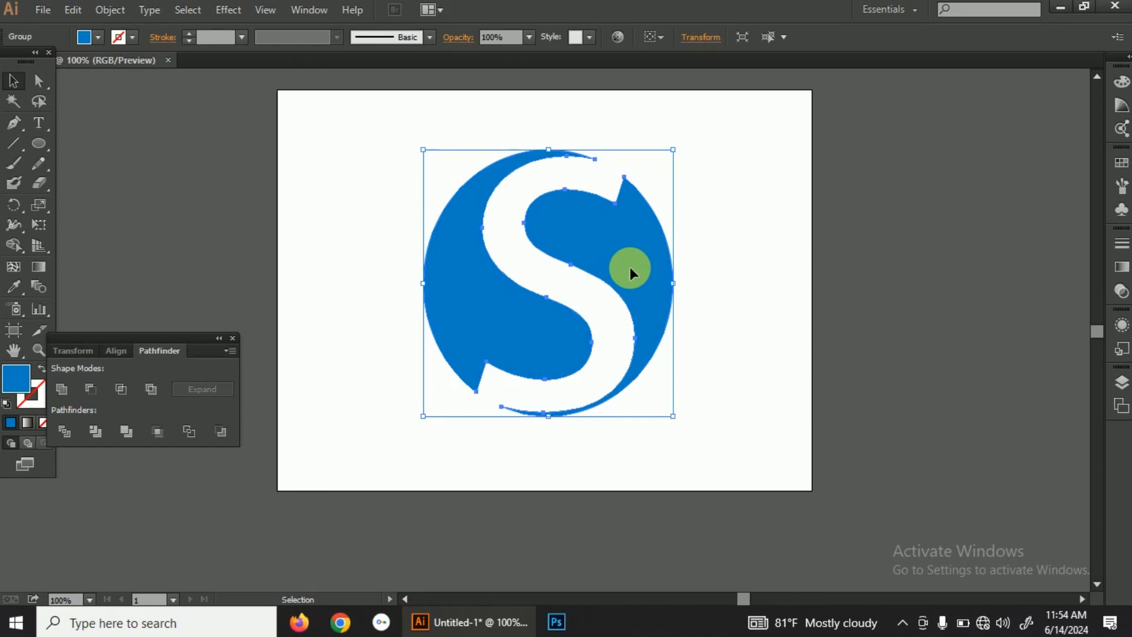
{"action": "right_click", "coordinate": [630, 273]}
{"action": "left_click", "coordinate": [678, 369]}
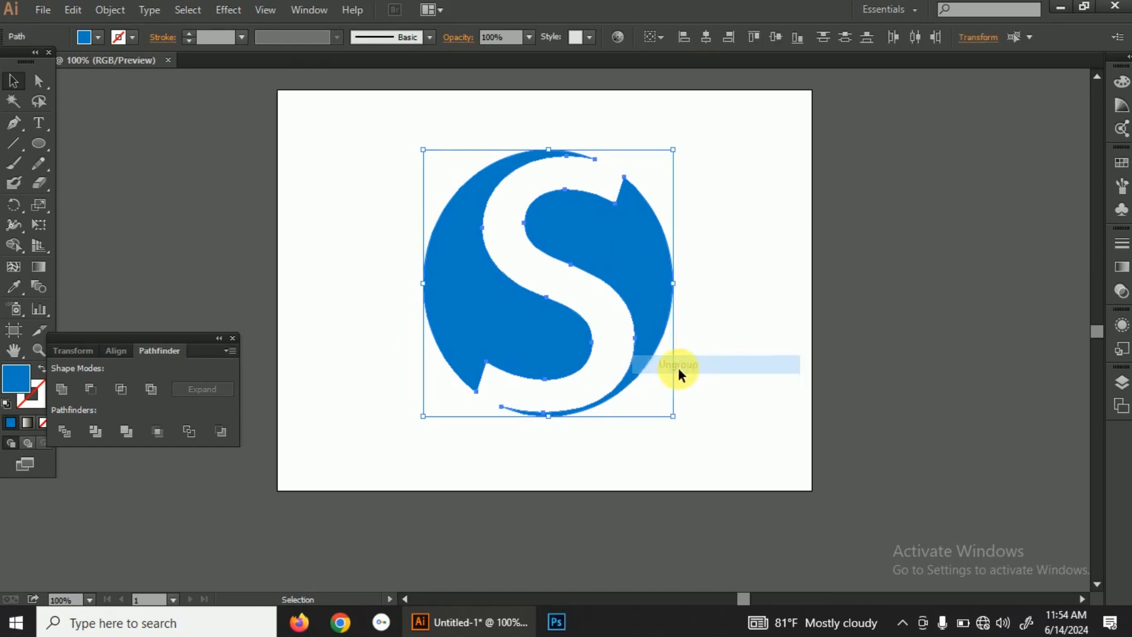
{"action": "left_click", "coordinate": [745, 238]}
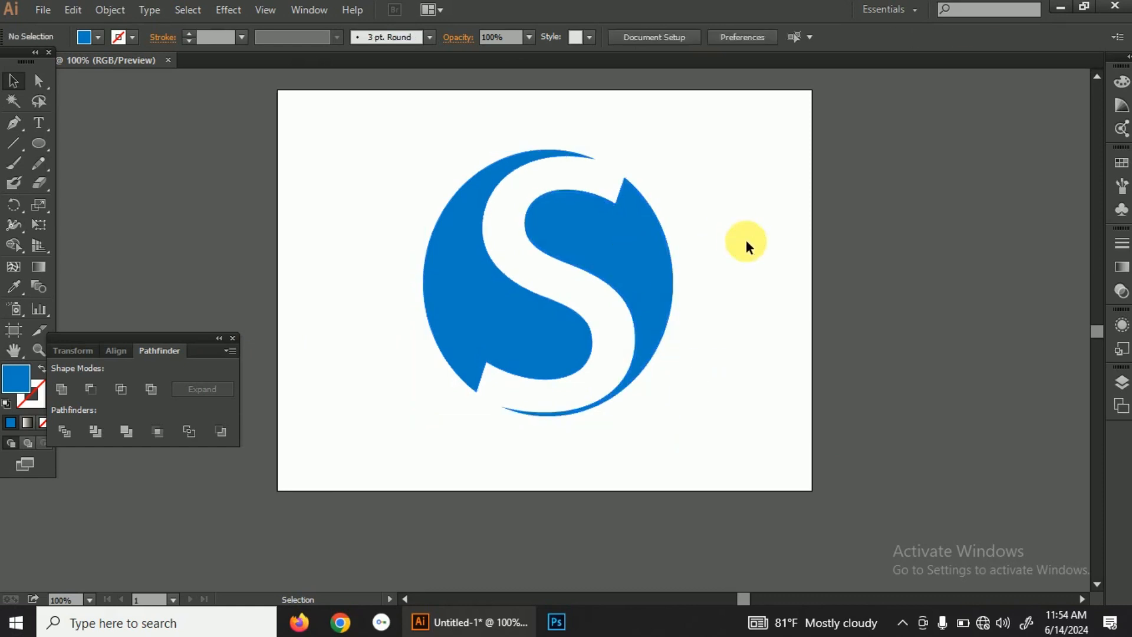
Step: Recolour the cut circle's right-hand piece to dark navy 052D44 and clear the selection
{"action": "left_click", "coordinate": [642, 246]}
{"action": "right_click", "coordinate": [643, 248]}
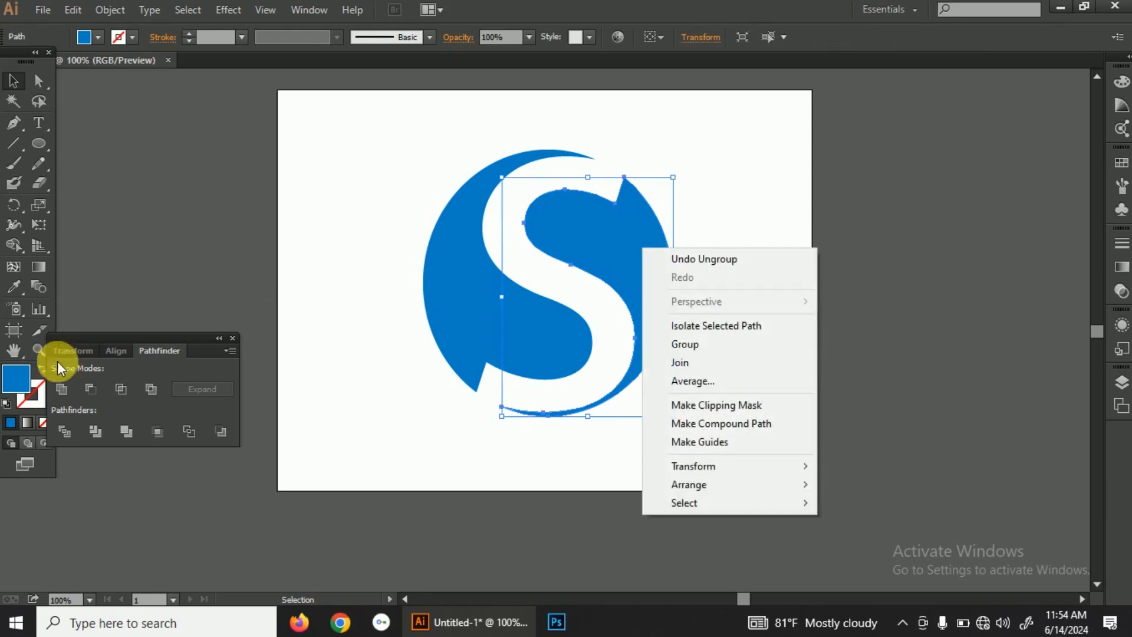
{"action": "double_click", "coordinate": [8, 388]}
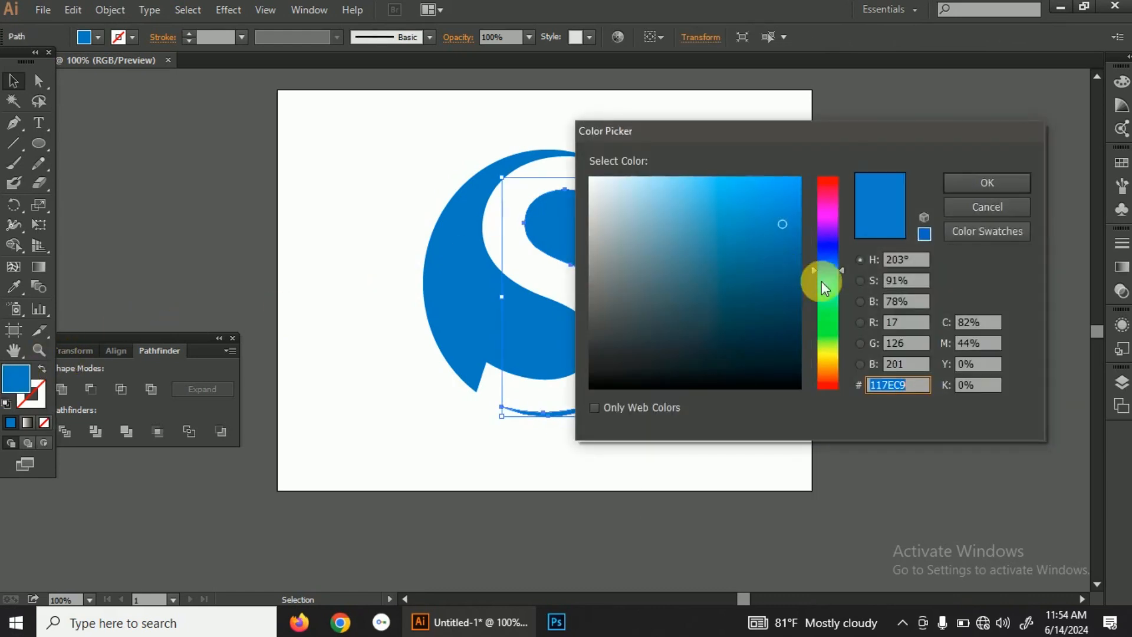
{"action": "left_click", "coordinate": [788, 334]}
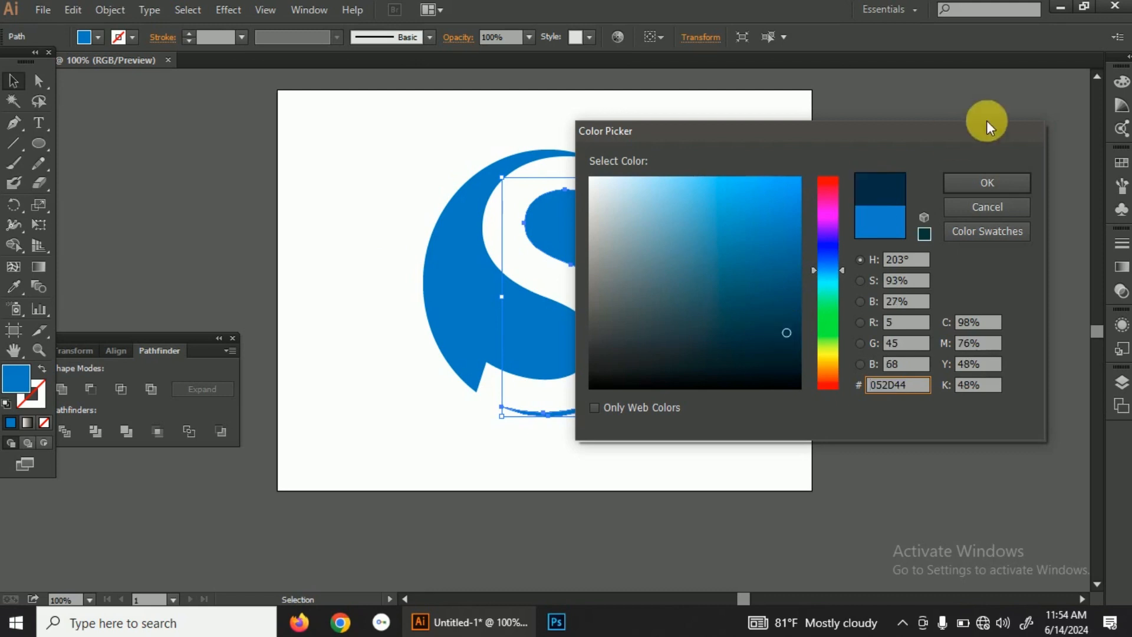
{"action": "left_click", "coordinate": [1007, 179]}
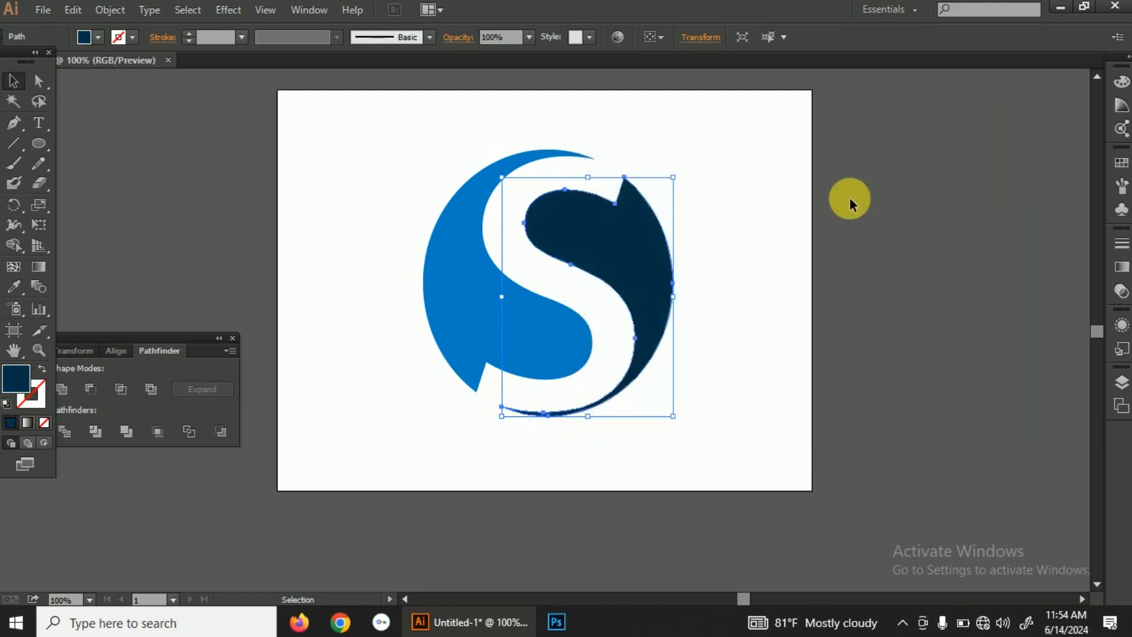
{"action": "left_click", "coordinate": [759, 256]}
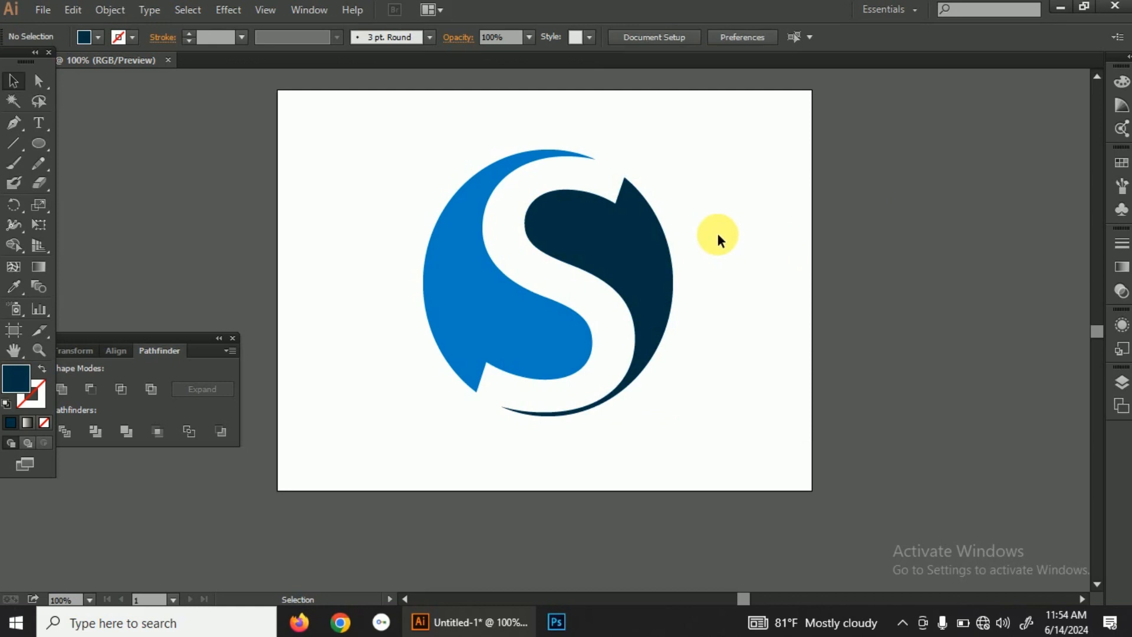
Step: Select both coloured pieces of the S circle and group them
{"action": "left_click_drag", "start_coordinate": [717, 231], "coordinate": [451, 256]}
{"action": "right_click", "coordinate": [451, 258]}
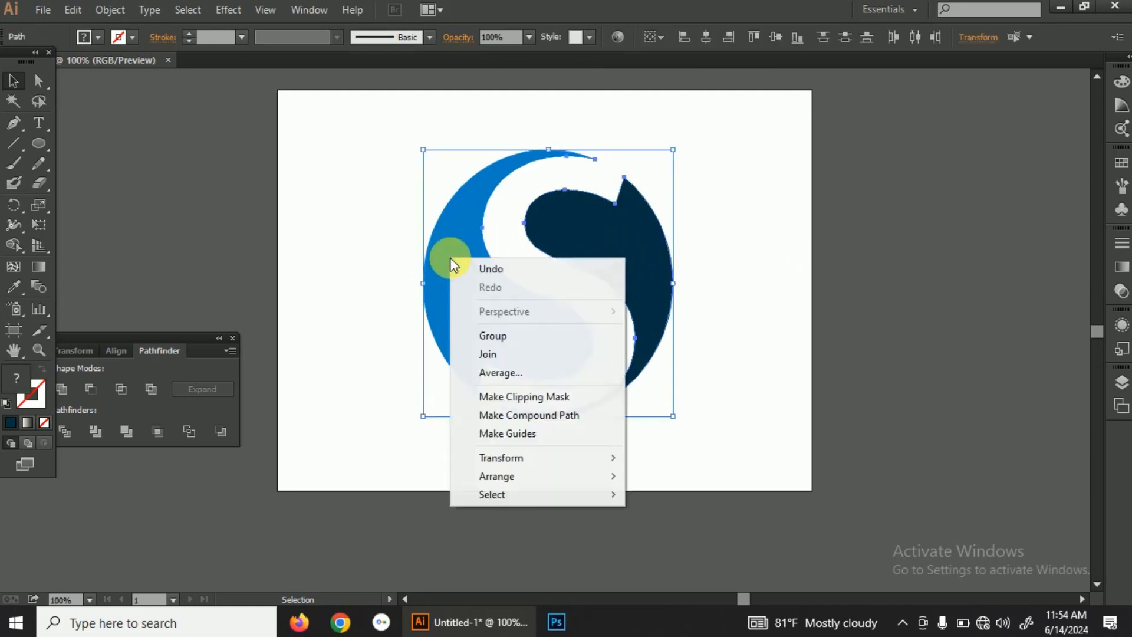
{"action": "left_click", "coordinate": [509, 334]}
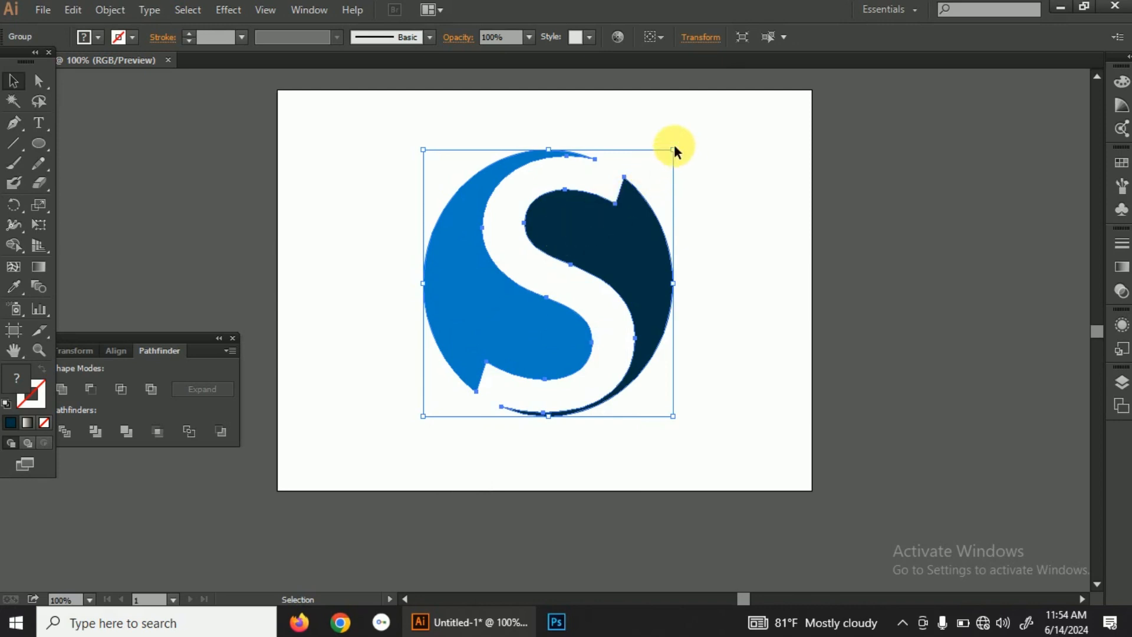
Step: Shrink the grouped logo to about half its size and place it in the artboard's upper-left area, tilted slightly counterclockwise
{"action": "left_click_drag", "start_coordinate": [679, 158], "coordinate": [547, 284]}
{"action": "left_click_drag", "start_coordinate": [490, 318], "coordinate": [413, 233]}
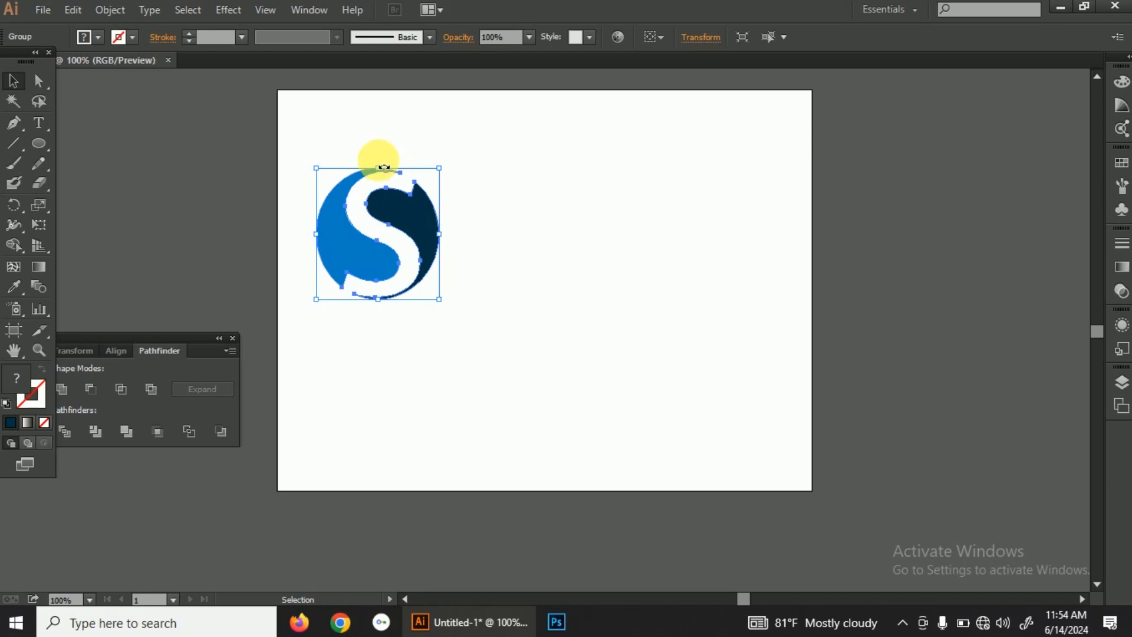
{"action": "left_click_drag", "start_coordinate": [384, 168], "coordinate": [376, 165]}
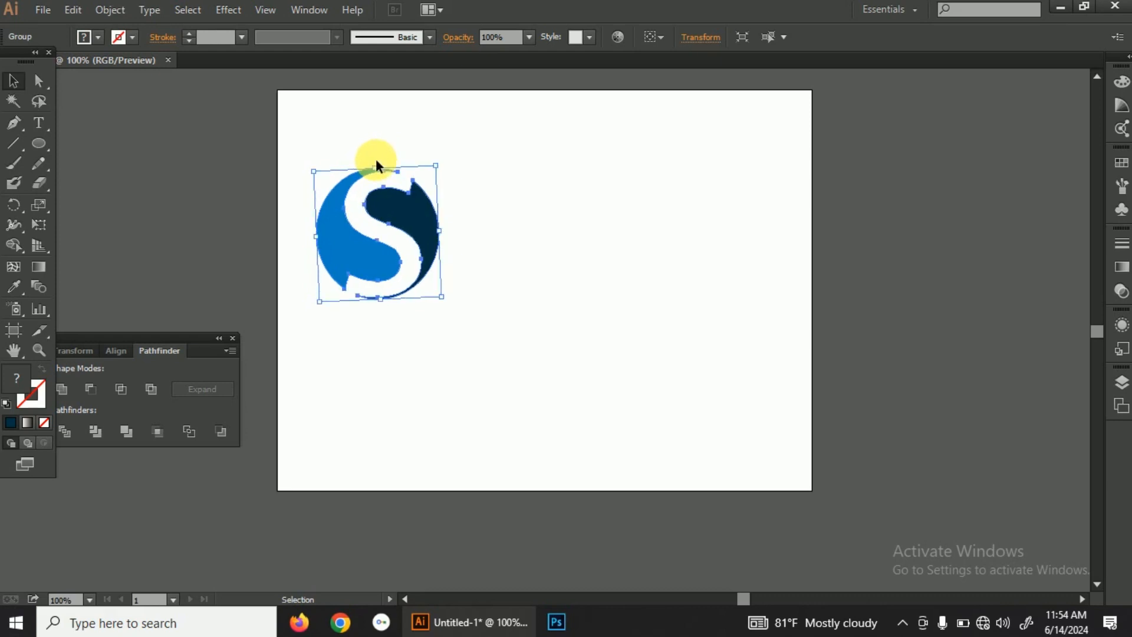
{"action": "left_click", "coordinate": [483, 227]}
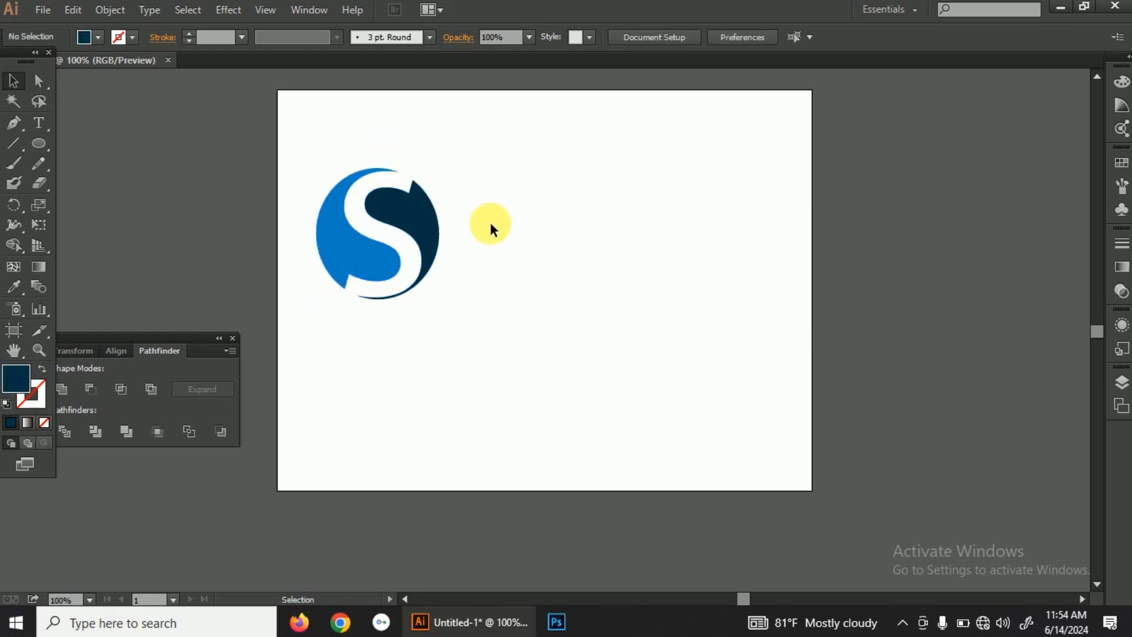
Step: Add the text "selam wetar compan" to the right of the logo
{"action": "left_click", "coordinate": [41, 120]}
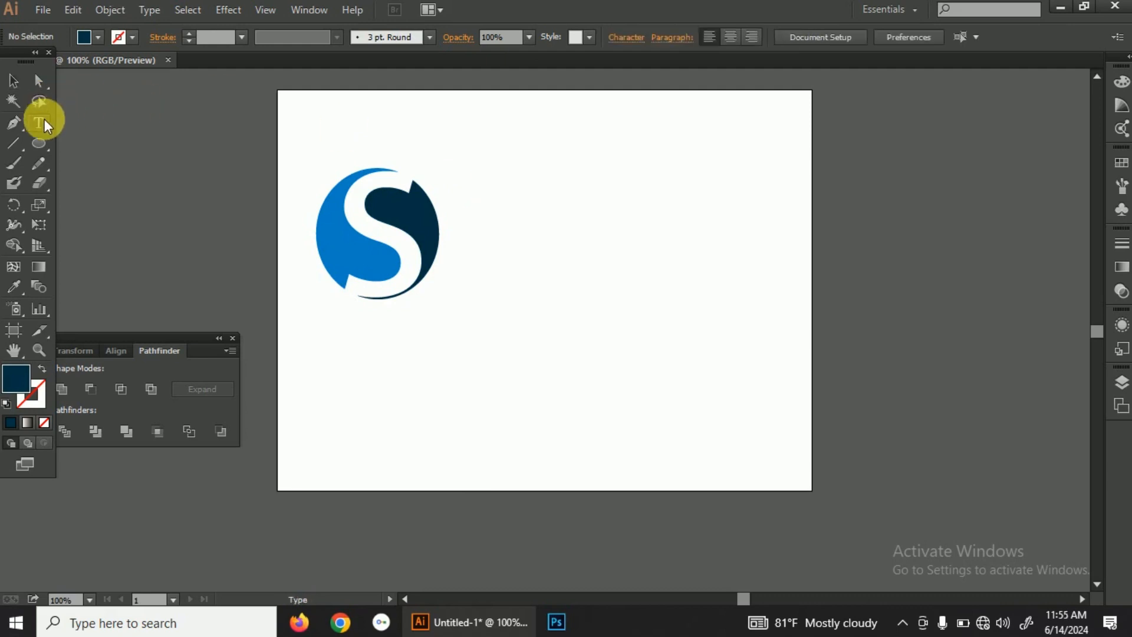
{"action": "left_click", "coordinate": [466, 206]}
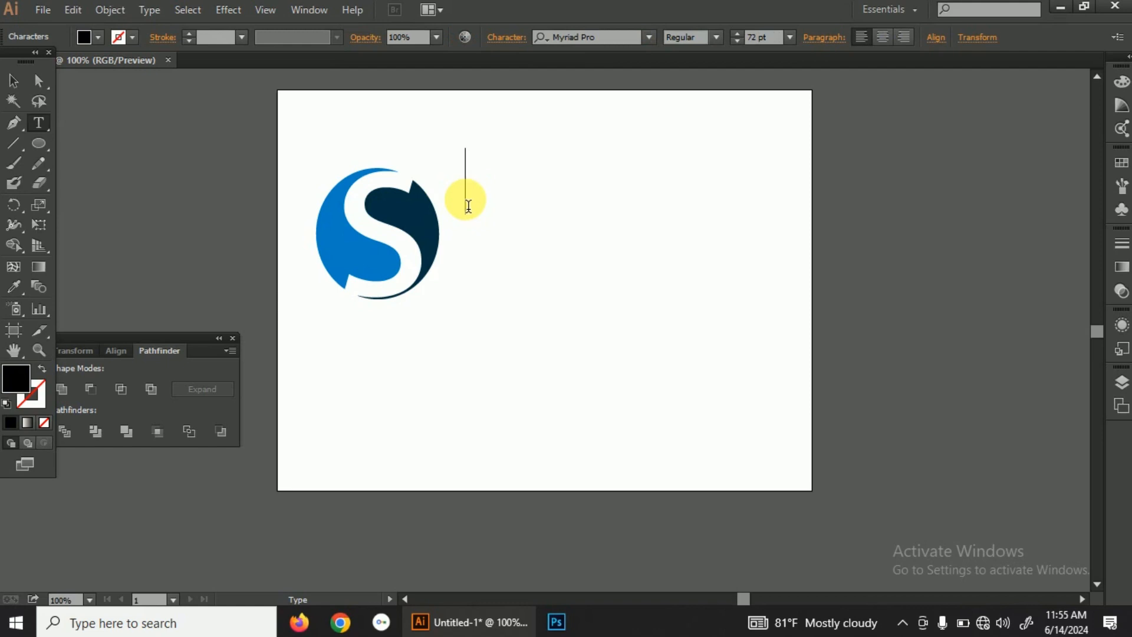
{"action": "type", "text": "Sel"}
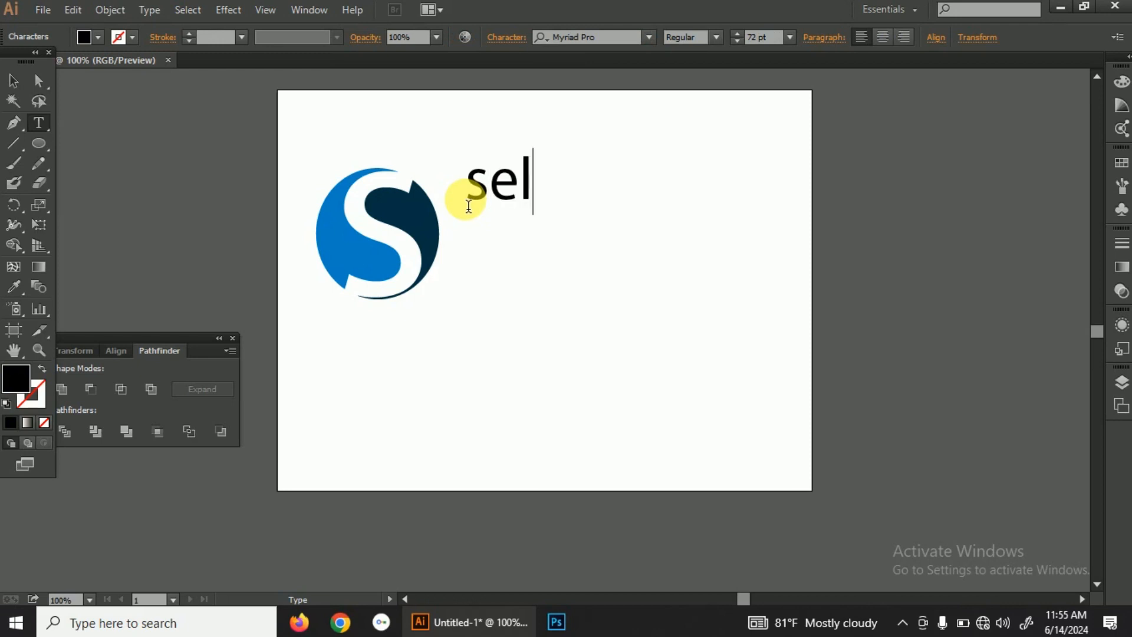
{"action": "type", "text": "am"}
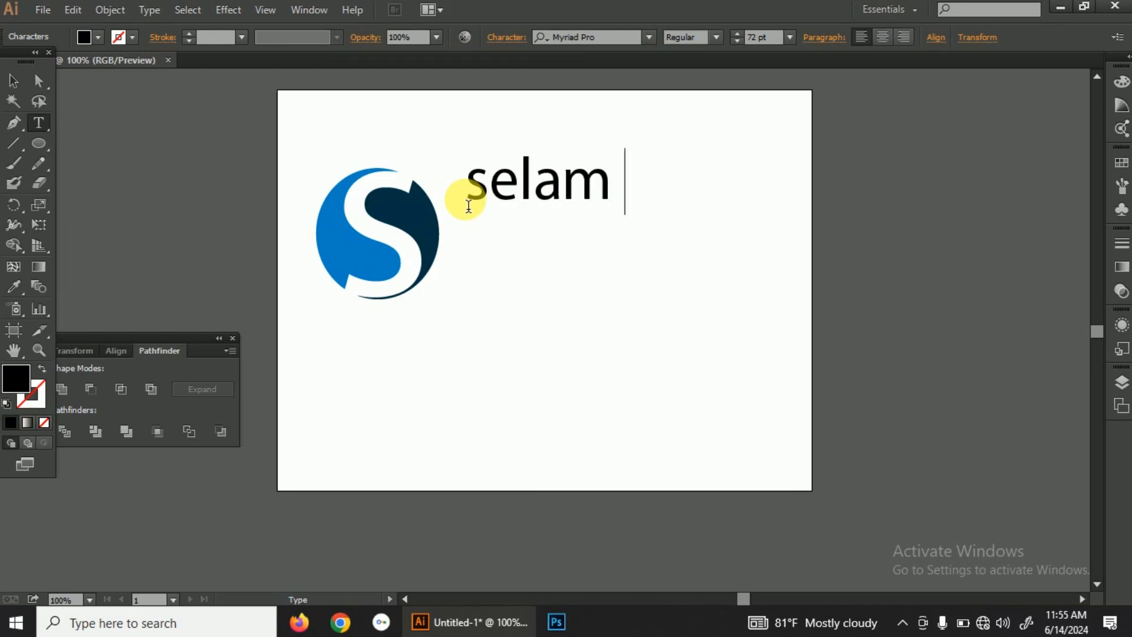
{"action": "type", "text": "we"}
{"action": "key", "text": "BackSpace"}
{"action": "type", "text": "ta"}
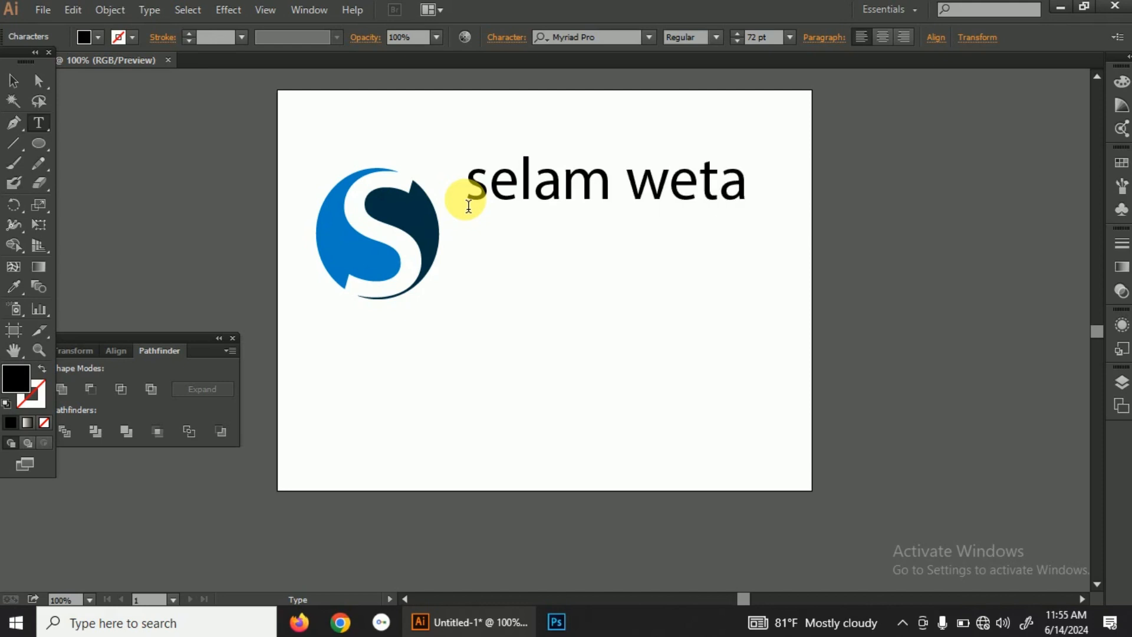
{"action": "type", "text": "r com"}
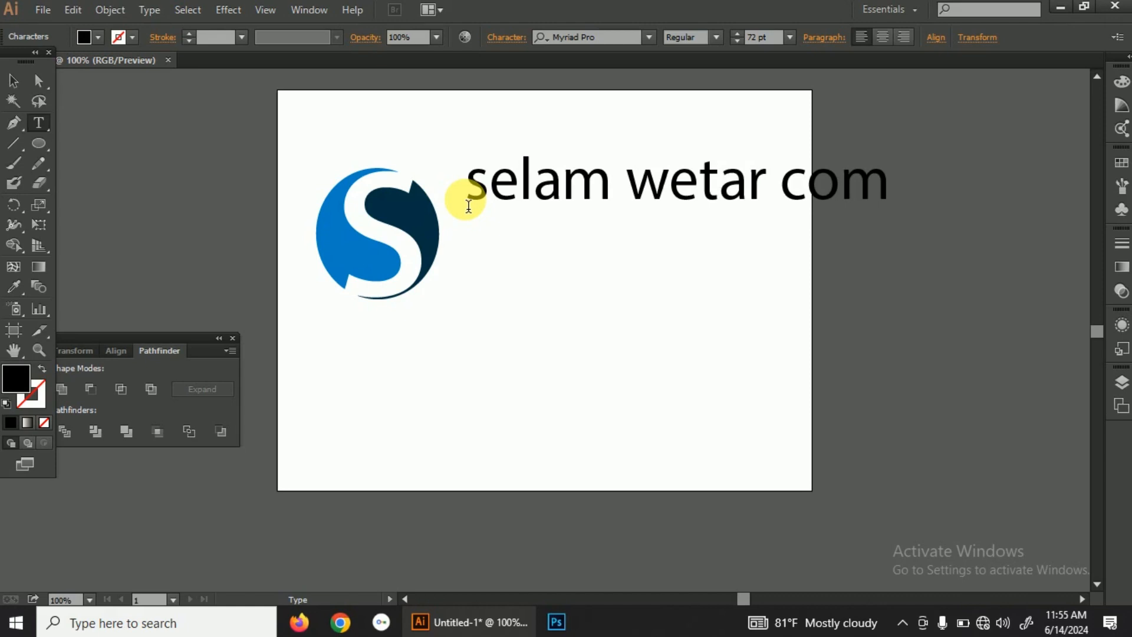
{"action": "type", "text": "pan"}
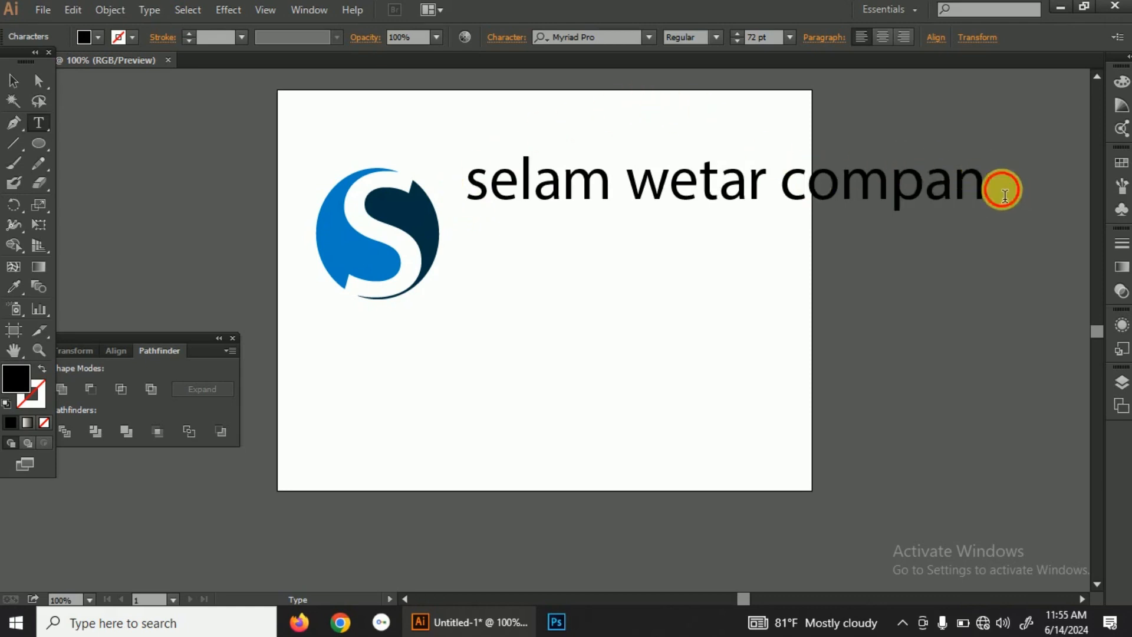
Step: Set the font size of the whole company name to 36 pt
{"action": "left_click_drag", "start_coordinate": [1003, 187], "coordinate": [472, 170]}
{"action": "left_click", "coordinate": [790, 38]}
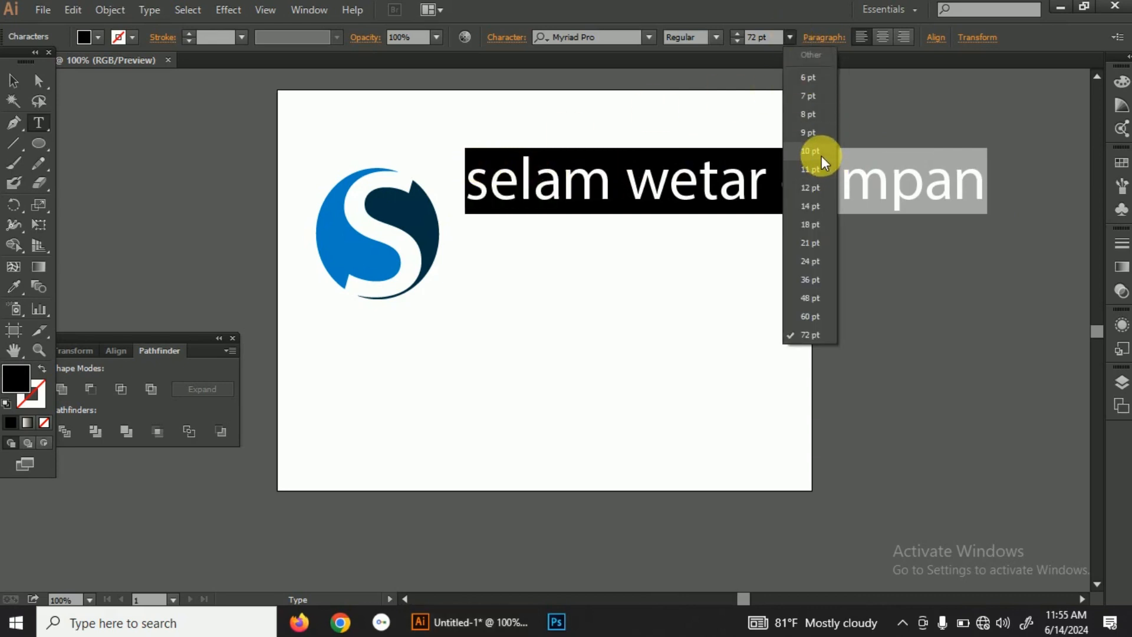
{"action": "left_click", "coordinate": [823, 183]}
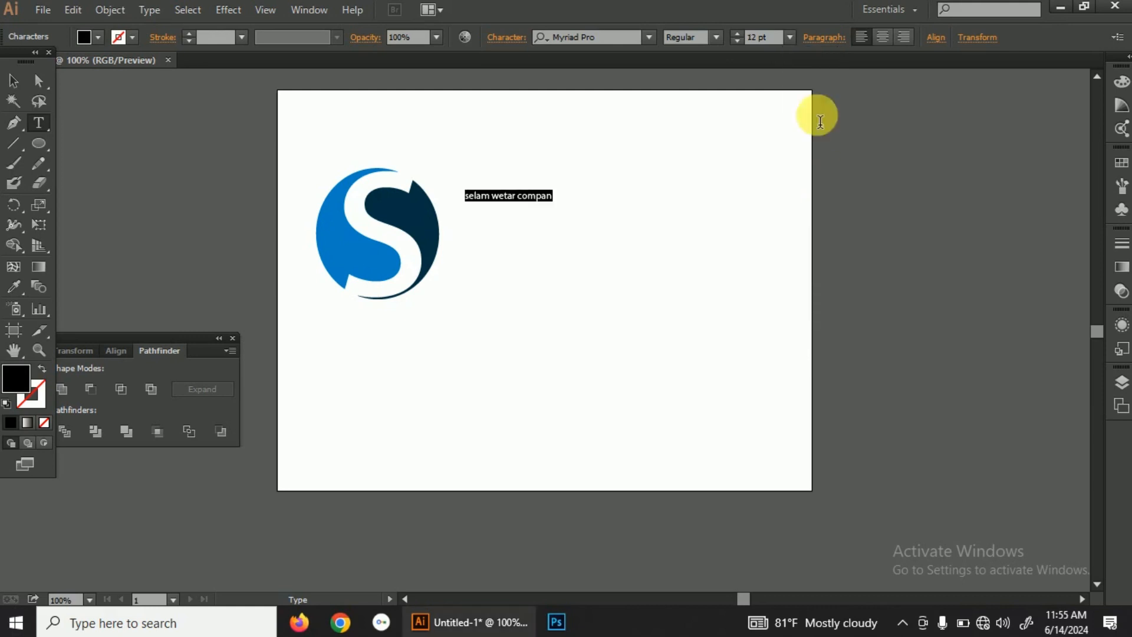
{"action": "left_click", "coordinate": [791, 39]}
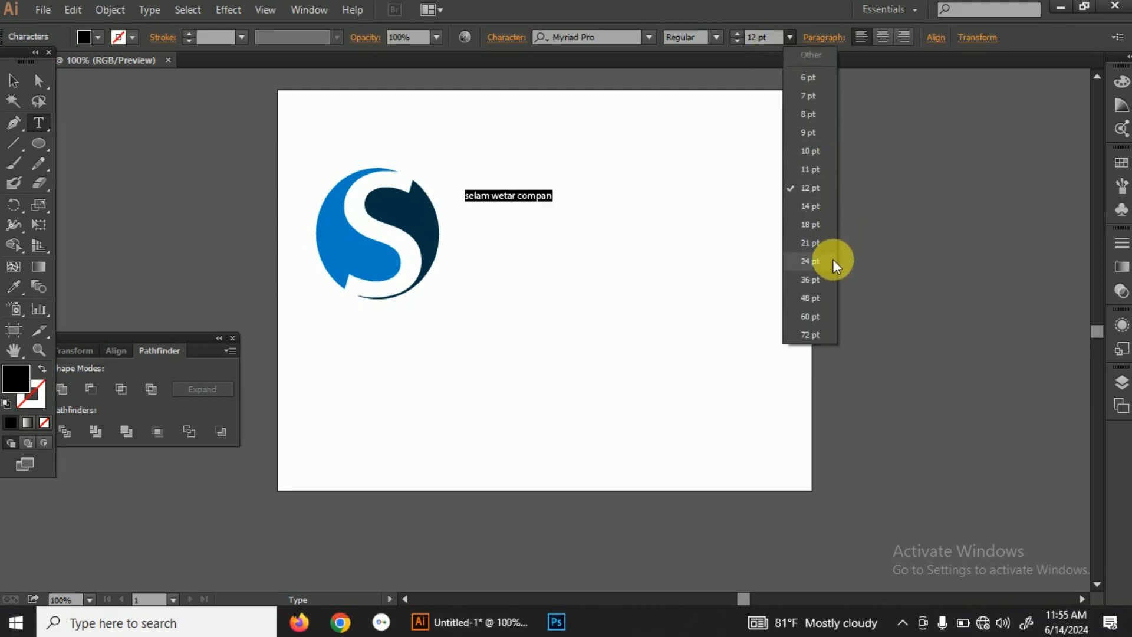
{"action": "left_click", "coordinate": [830, 282]}
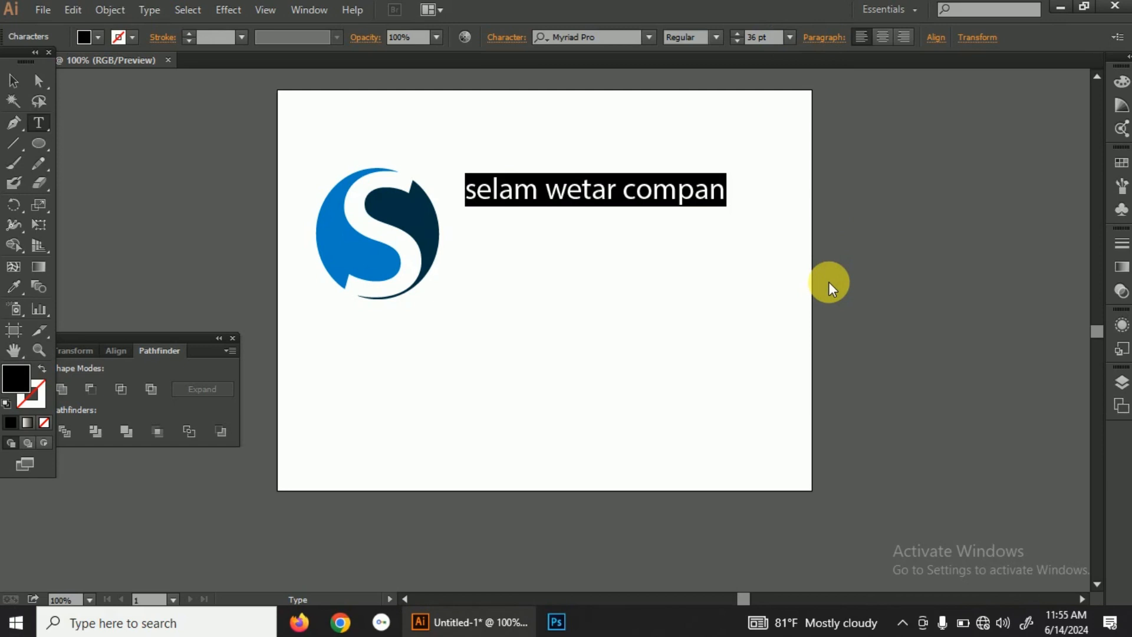
Step: Fill the company name with the light blue swatch R=41 G=171 B=226
{"action": "left_click", "coordinate": [83, 37]}
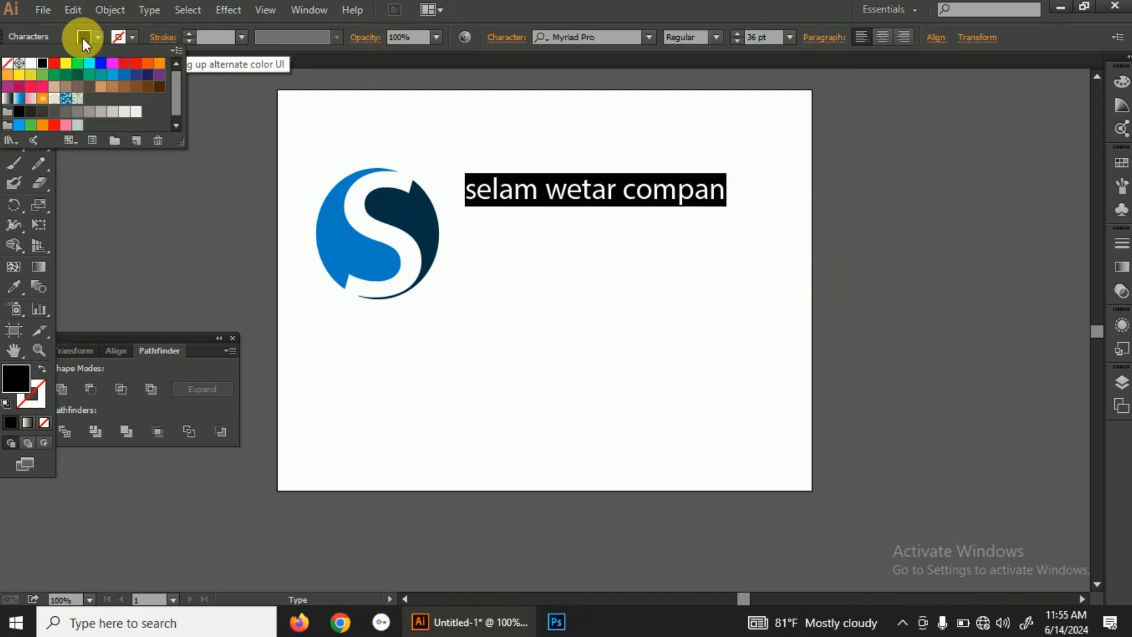
{"action": "left_click", "coordinate": [115, 79]}
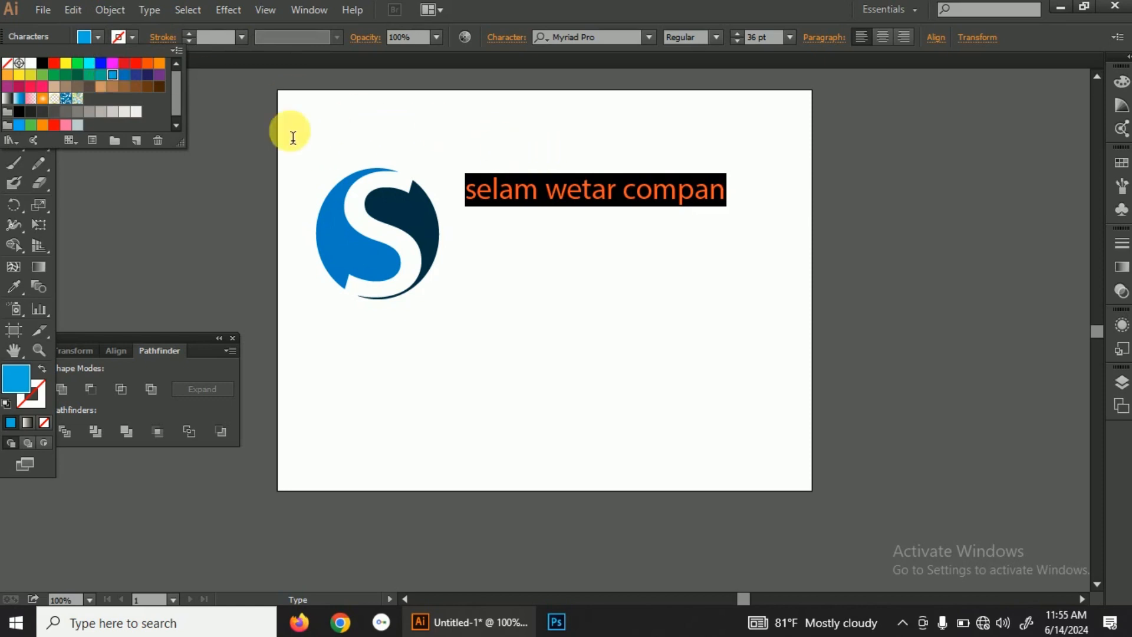
{"action": "left_click", "coordinate": [246, 140]}
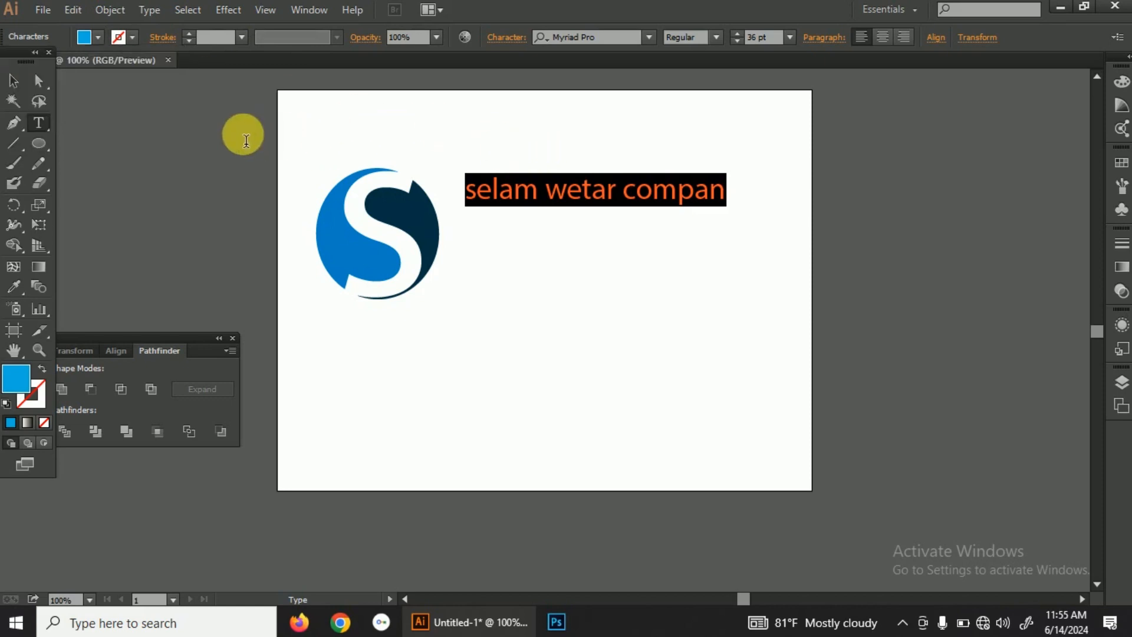
Step: Move the company name slightly down and closer to the logo's right edge, and clear the selection
{"action": "left_click", "coordinate": [22, 78]}
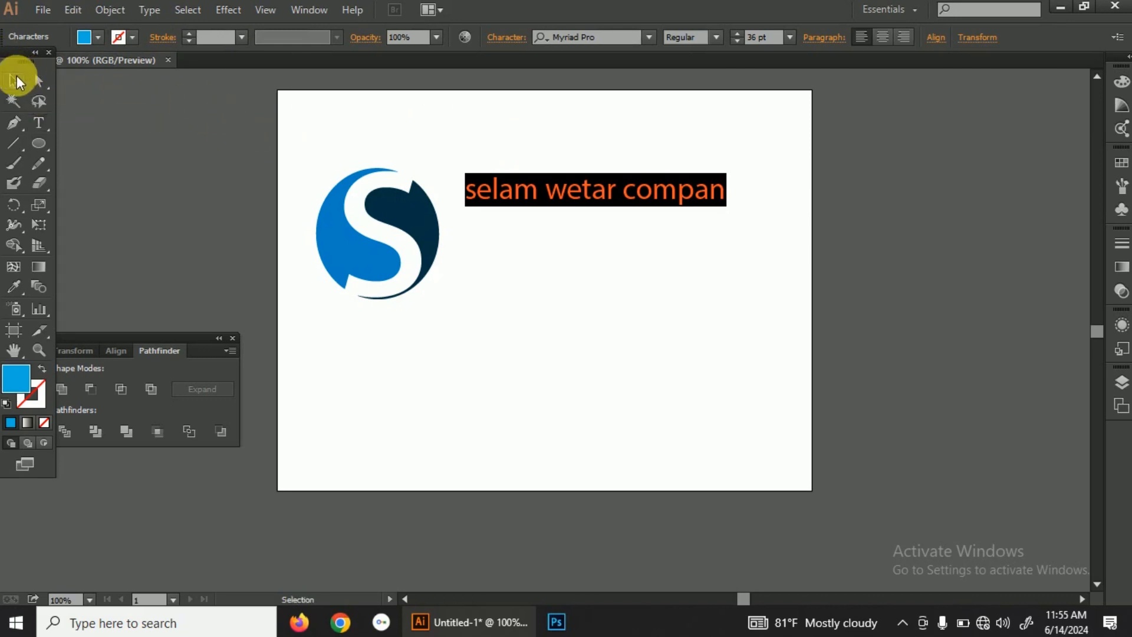
{"action": "left_click_drag", "start_coordinate": [581, 192], "coordinate": [565, 202]}
{"action": "left_click", "coordinate": [572, 145]}
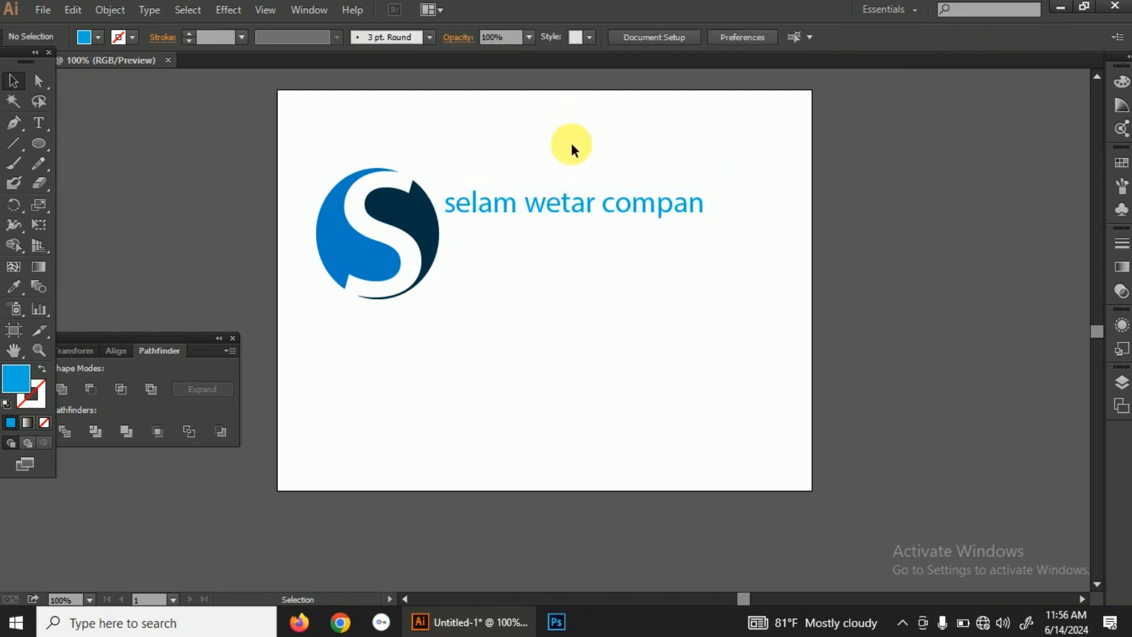
Step: Add the tagline "Bishan Qulquluu" as 8 pt text beneath the company name
{"action": "left_click", "coordinate": [44, 130]}
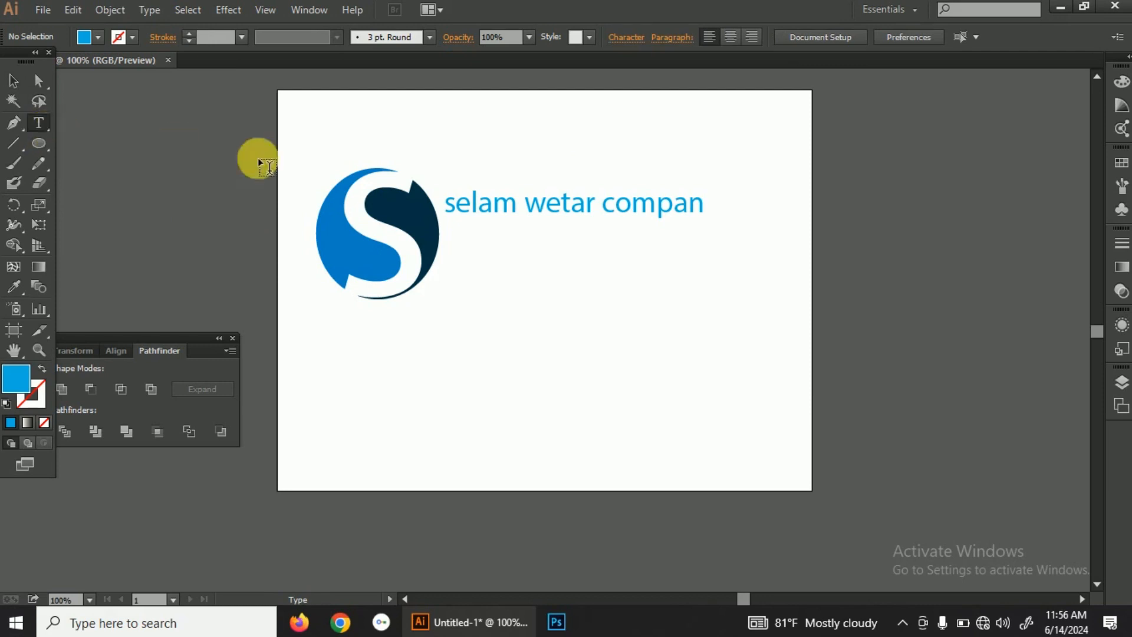
{"action": "left_click", "coordinate": [580, 229]}
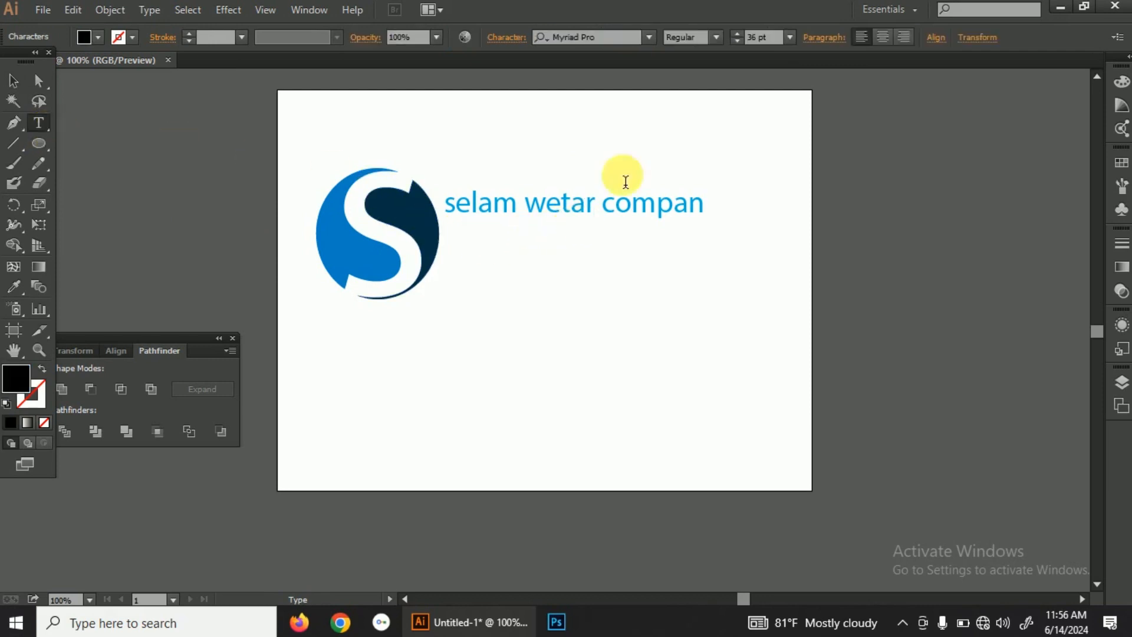
{"action": "left_click", "coordinate": [791, 37]}
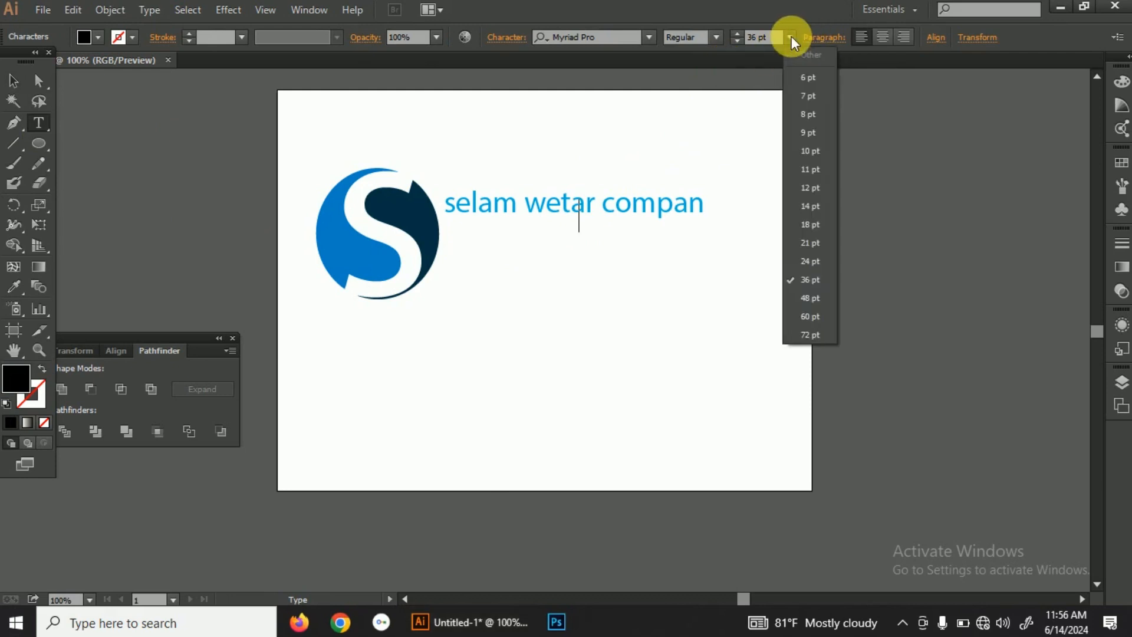
{"action": "left_click", "coordinate": [805, 120]}
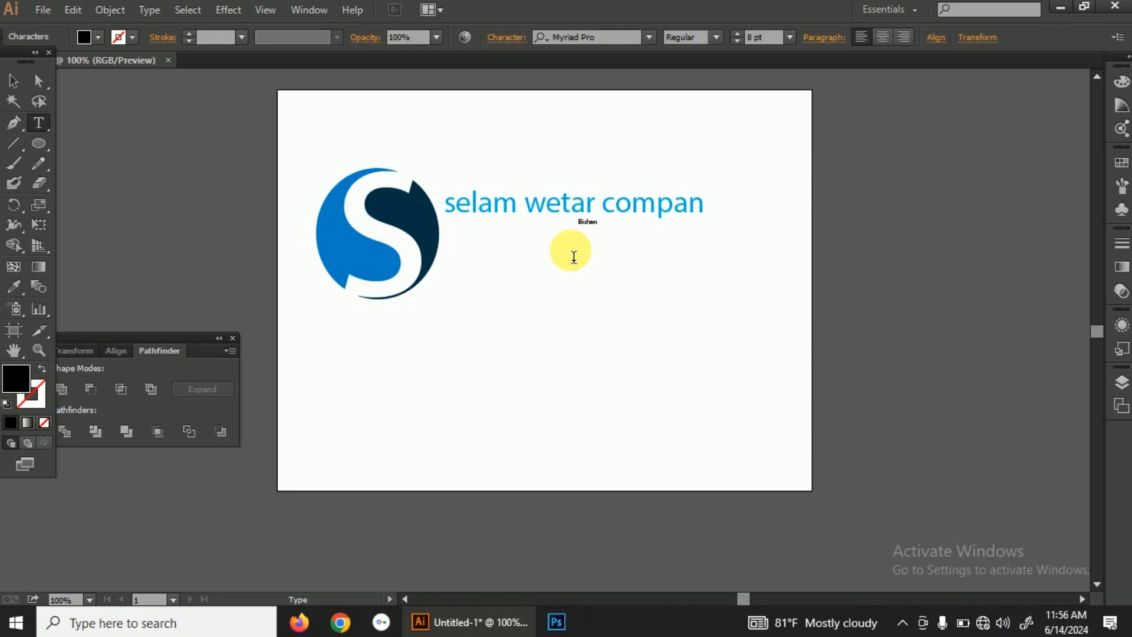
{"action": "type", "text": "Qulquli"}
{"action": "key", "text": "BackSpace"}
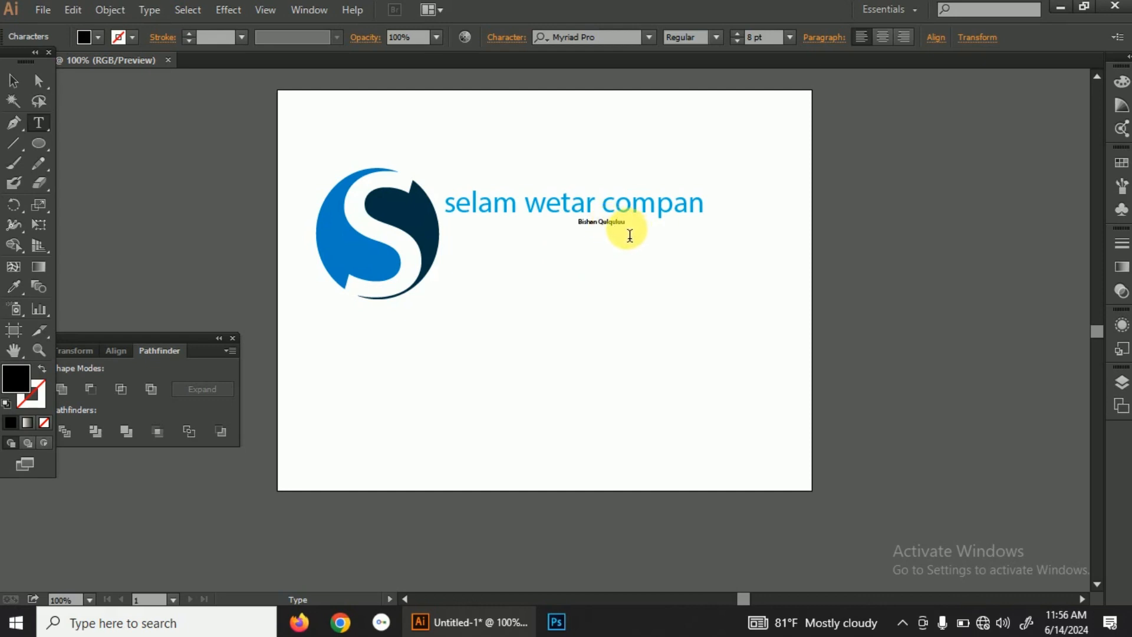
Step: Set the tagline's font size to 12 pt and move it under the right end of the company name
{"action": "left_click_drag", "start_coordinate": [632, 231], "coordinate": [555, 230]}
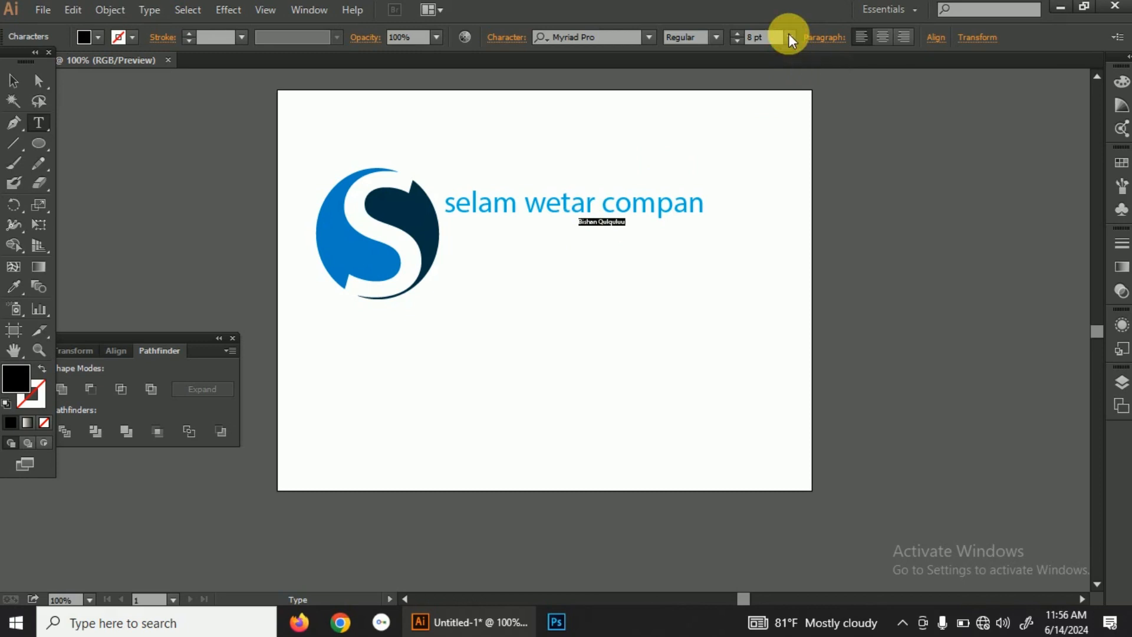
{"action": "left_click", "coordinate": [790, 36]}
{"action": "left_click", "coordinate": [815, 189]}
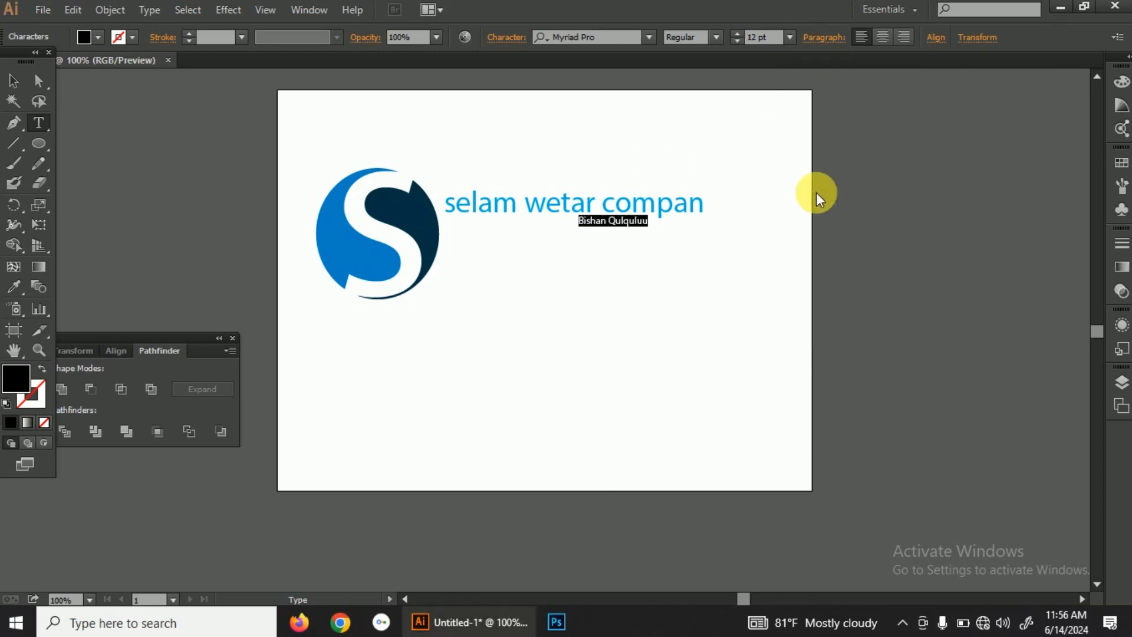
{"action": "left_click", "coordinate": [13, 81]}
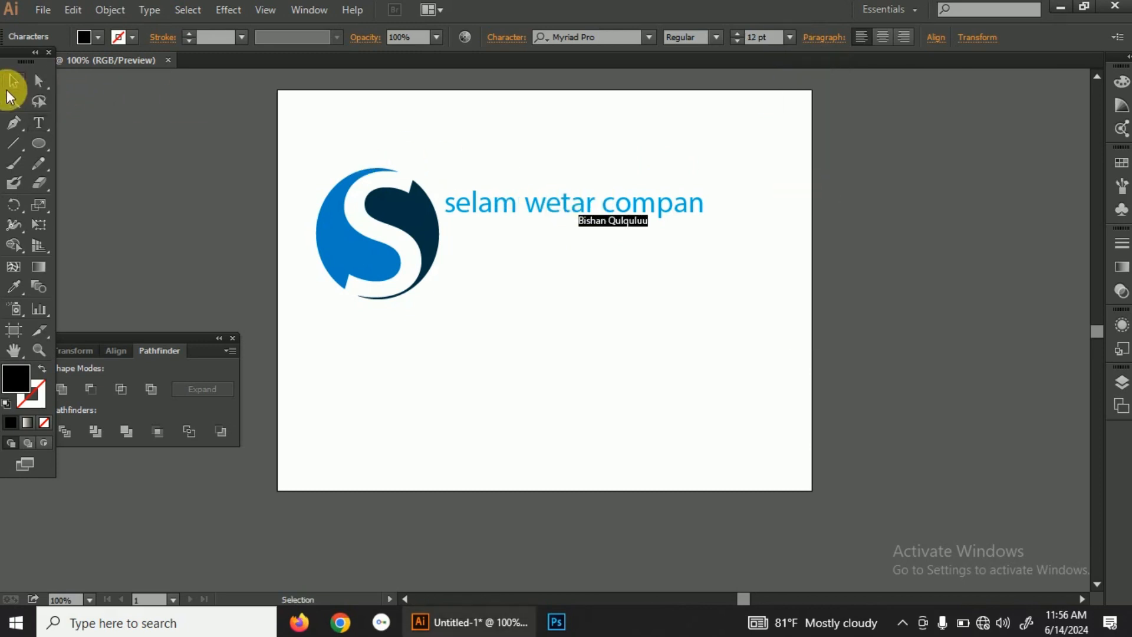
{"action": "left_click_drag", "start_coordinate": [638, 218], "coordinate": [689, 224]}
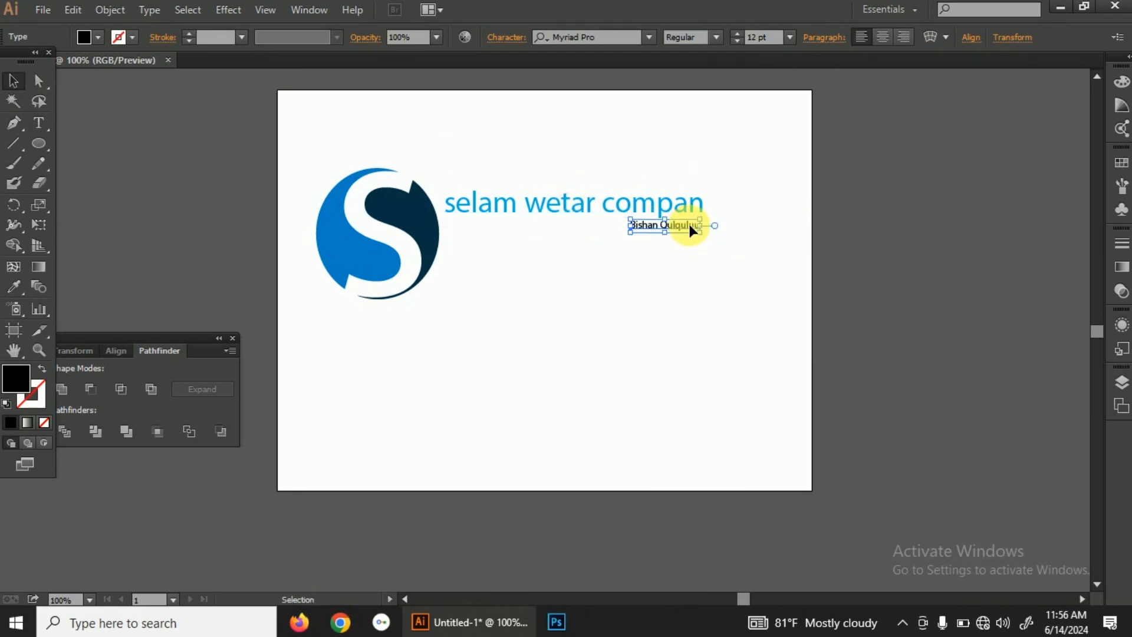
Step: Recolour the tagline to green 0DD332 and clear the selection
{"action": "double_click", "coordinate": [27, 381]}
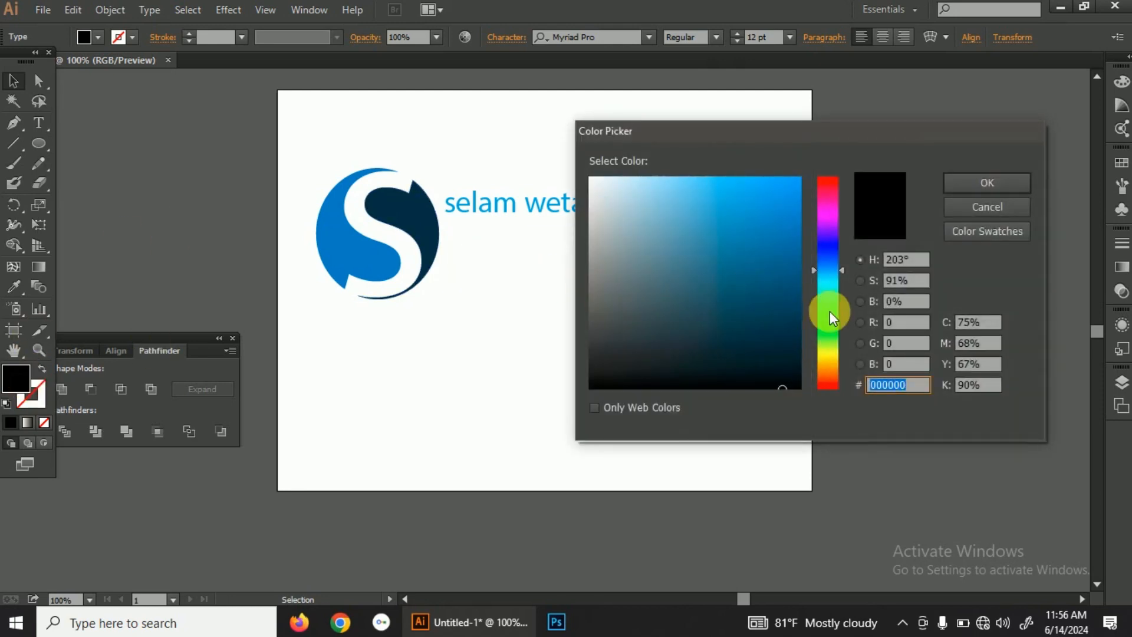
{"action": "left_click", "coordinate": [830, 310]}
{"action": "left_click", "coordinate": [789, 213]}
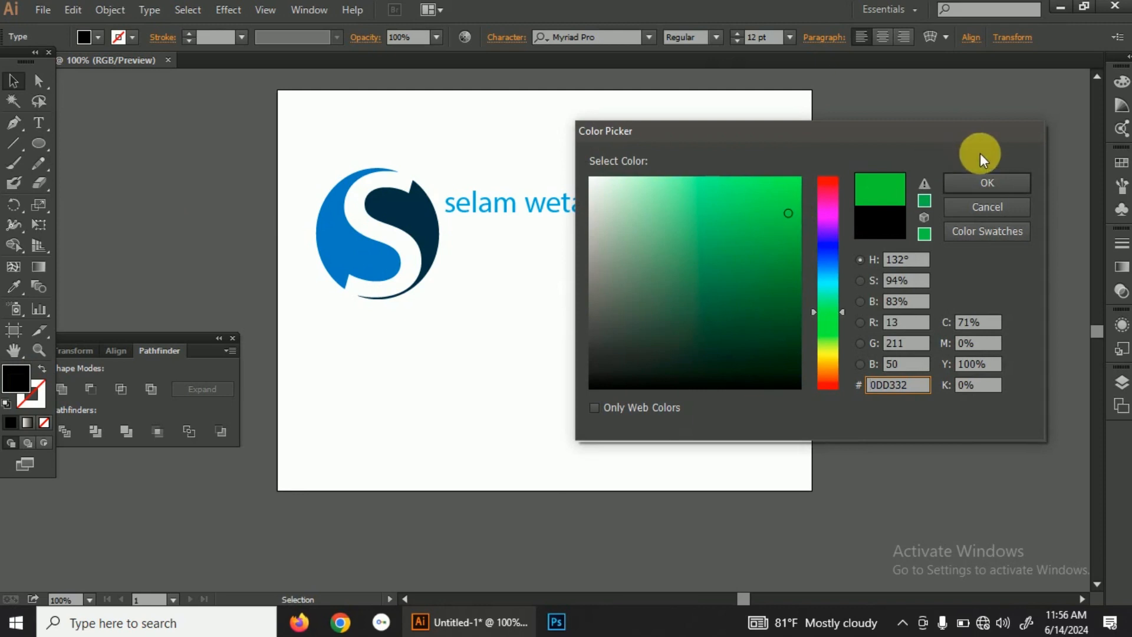
{"action": "left_click", "coordinate": [995, 182]}
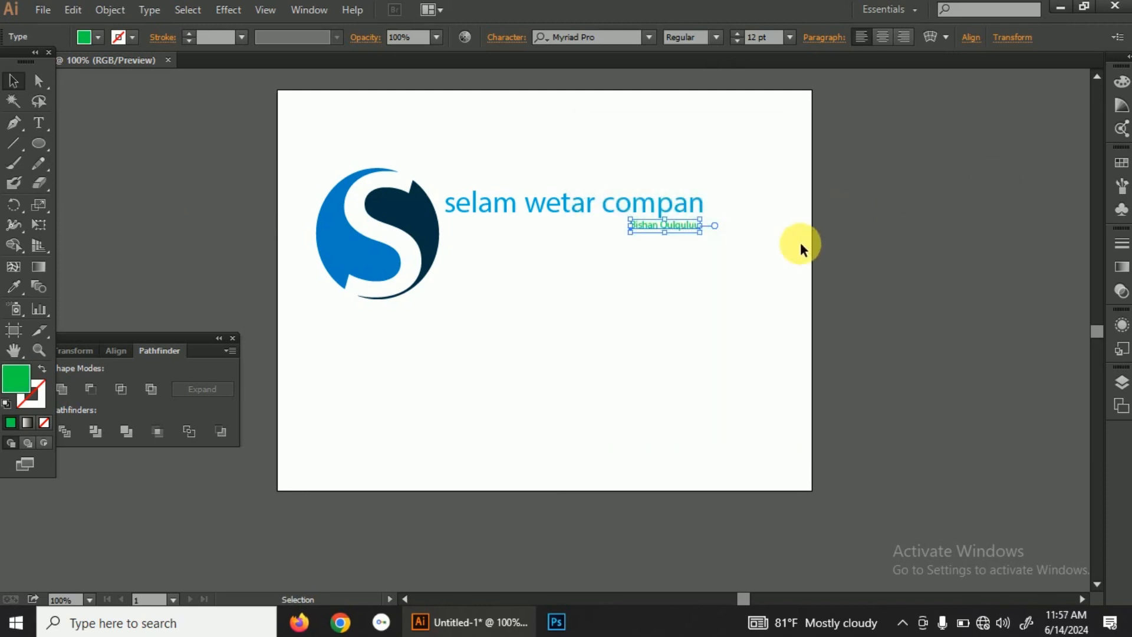
{"action": "left_click", "coordinate": [763, 258]}
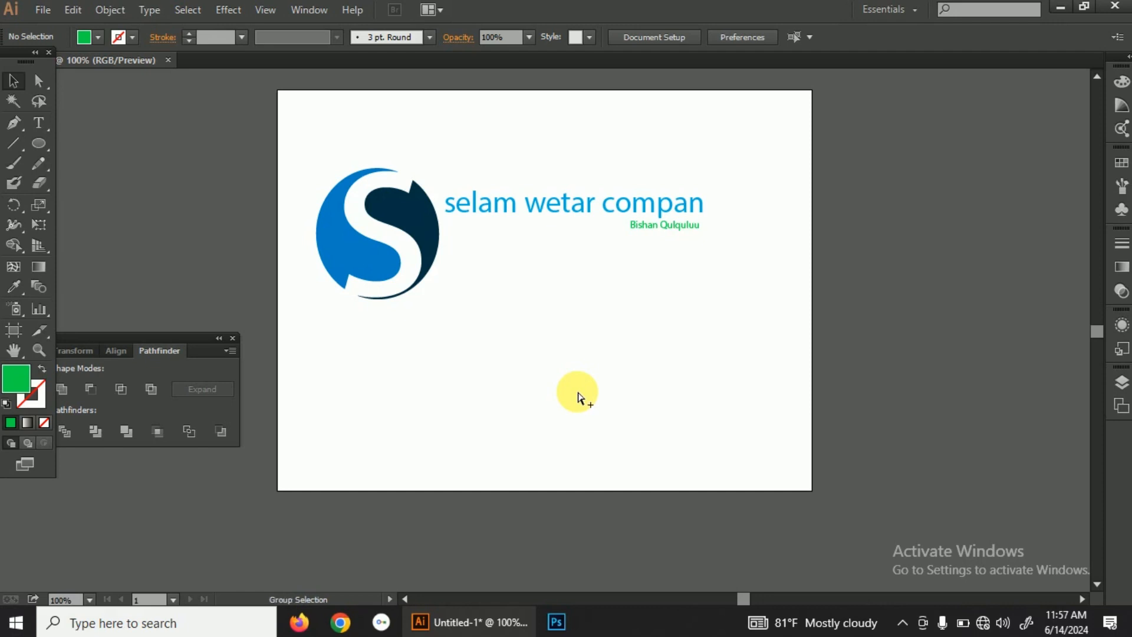
{"action": "key", "text": "ctrl+alt+e"}
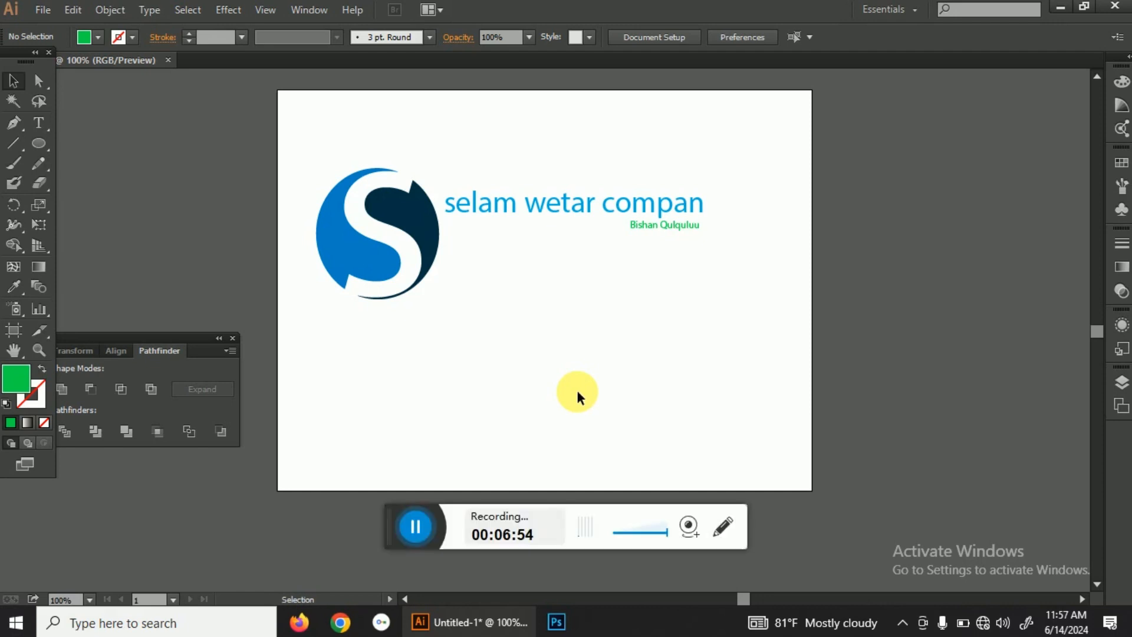